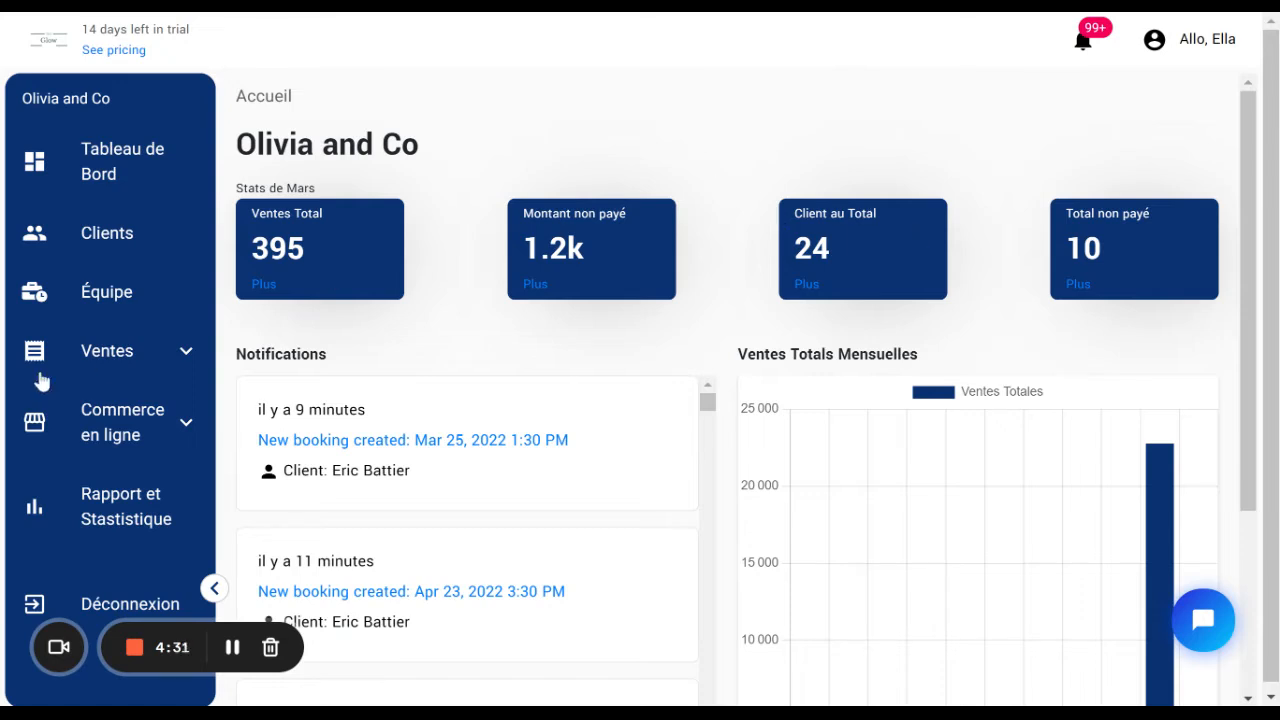
# Open the client list and look through the client cards.
pyautogui.click(96, 248)
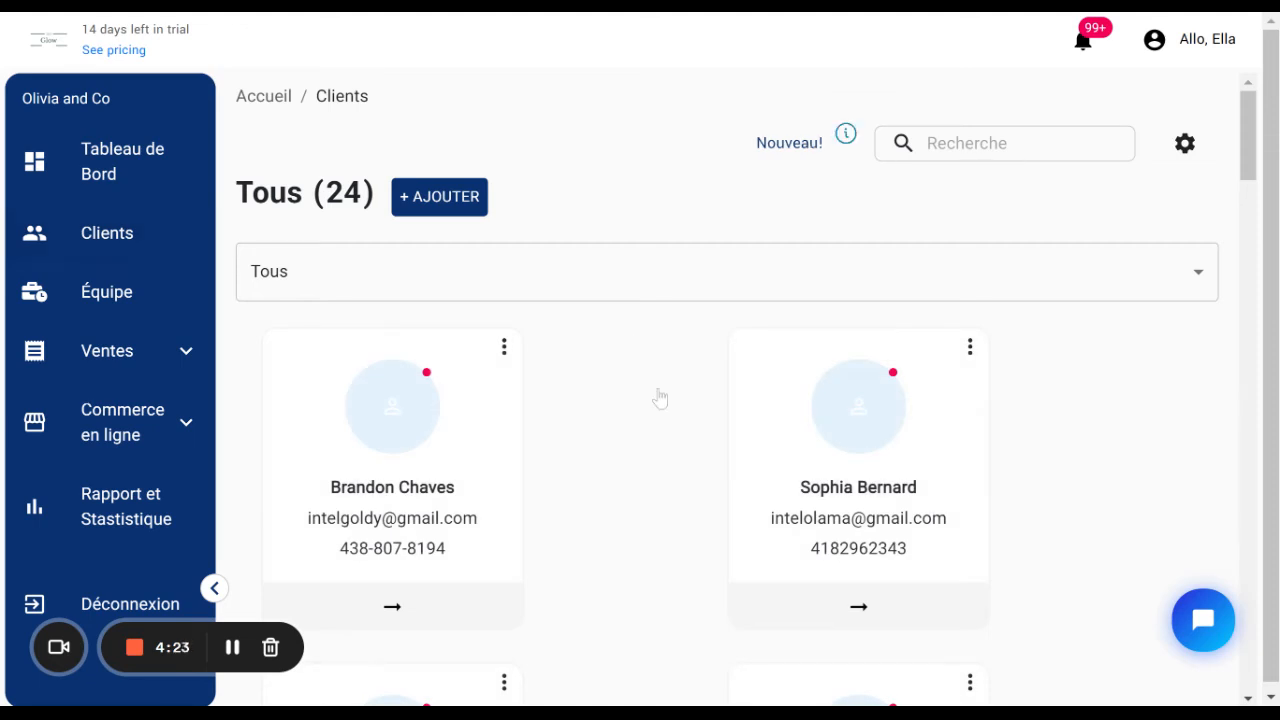
pyautogui.scroll(-5, 657, 397)
pyautogui.scroll(-10, 657, 397)
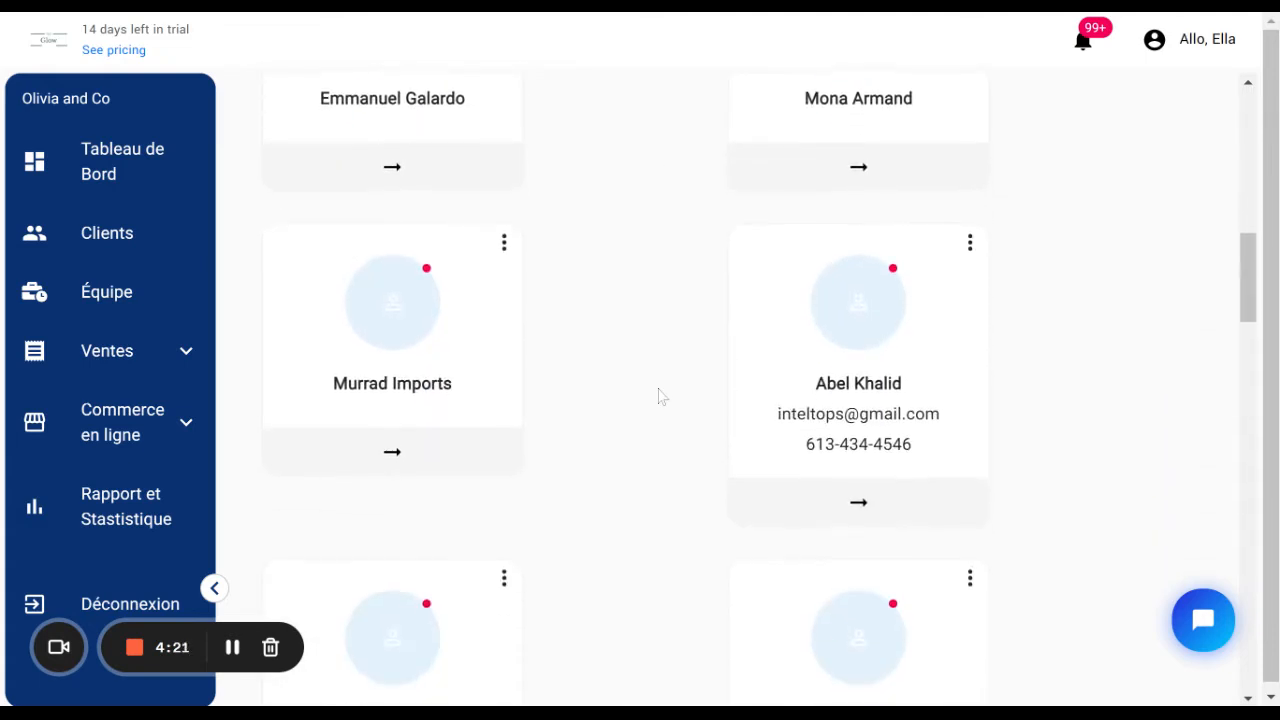
pyautogui.scroll(15, 657, 397)
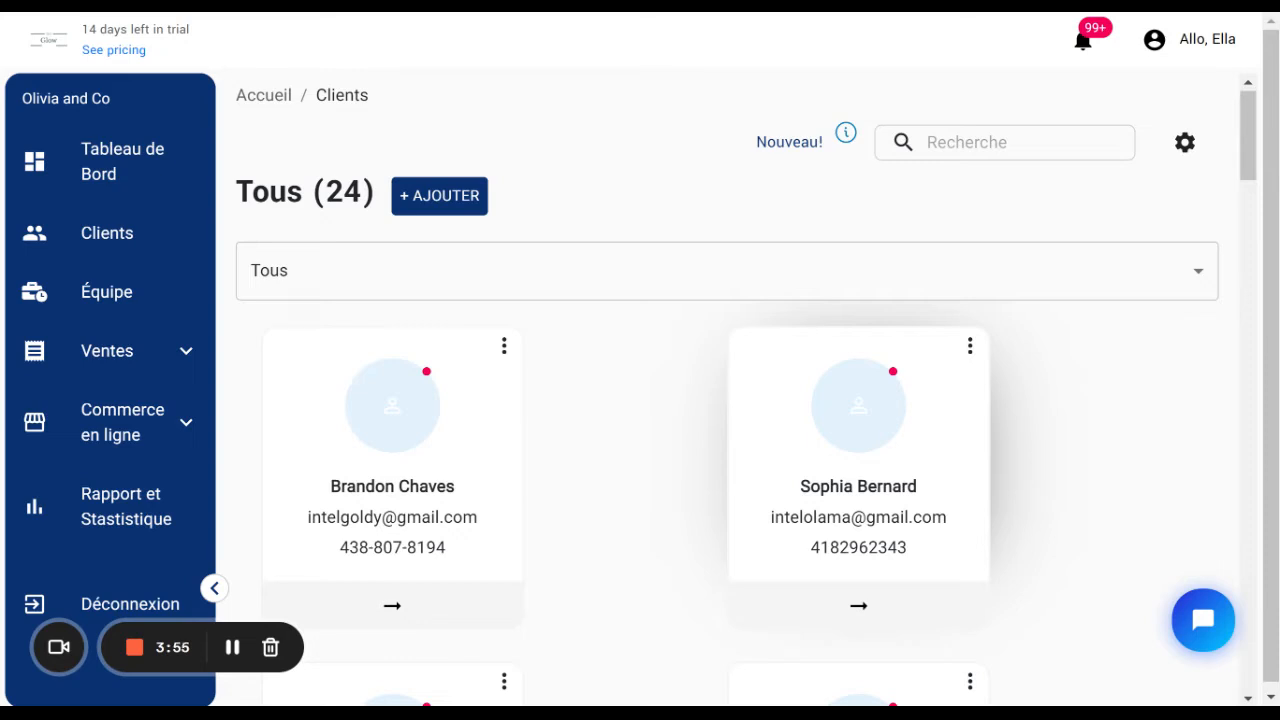
pyautogui.moveTo(1000, 535); pyautogui.dragTo(600, 363)
pyautogui.click(600, 363)
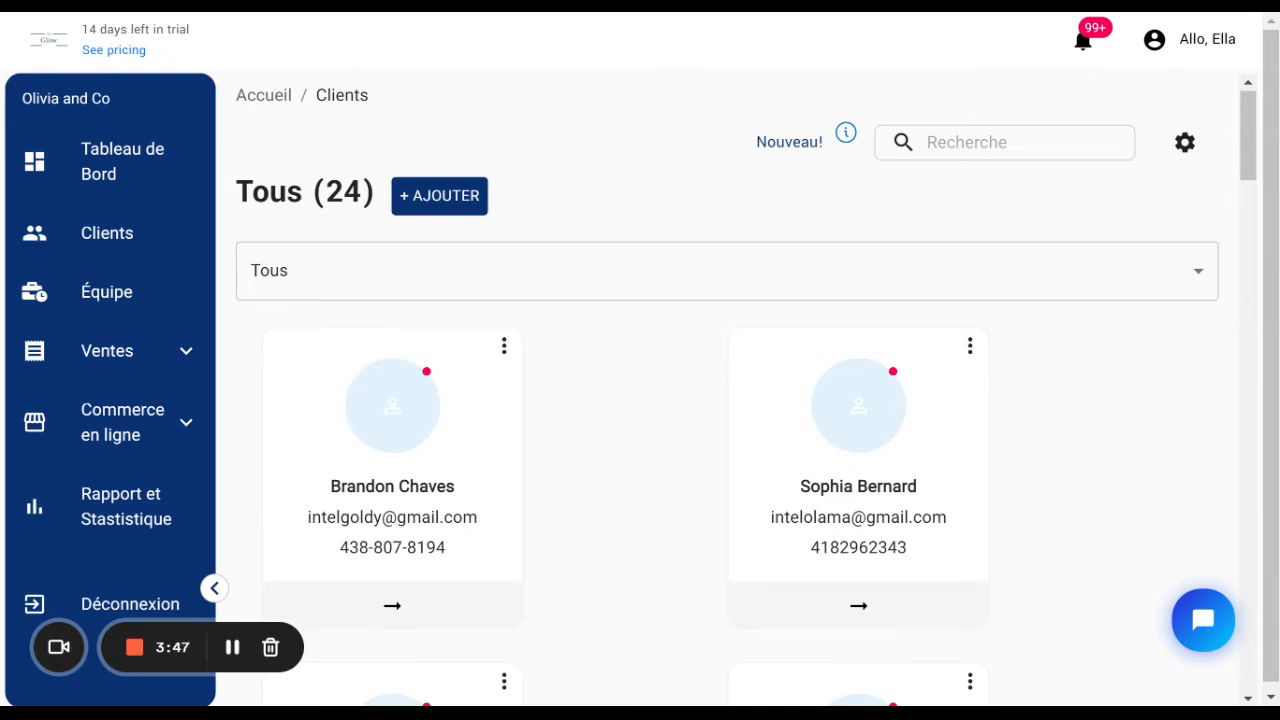
# Open the first client's quick summary and view its blank note form, closing the form without adding a note.
pyautogui.click(385, 563)
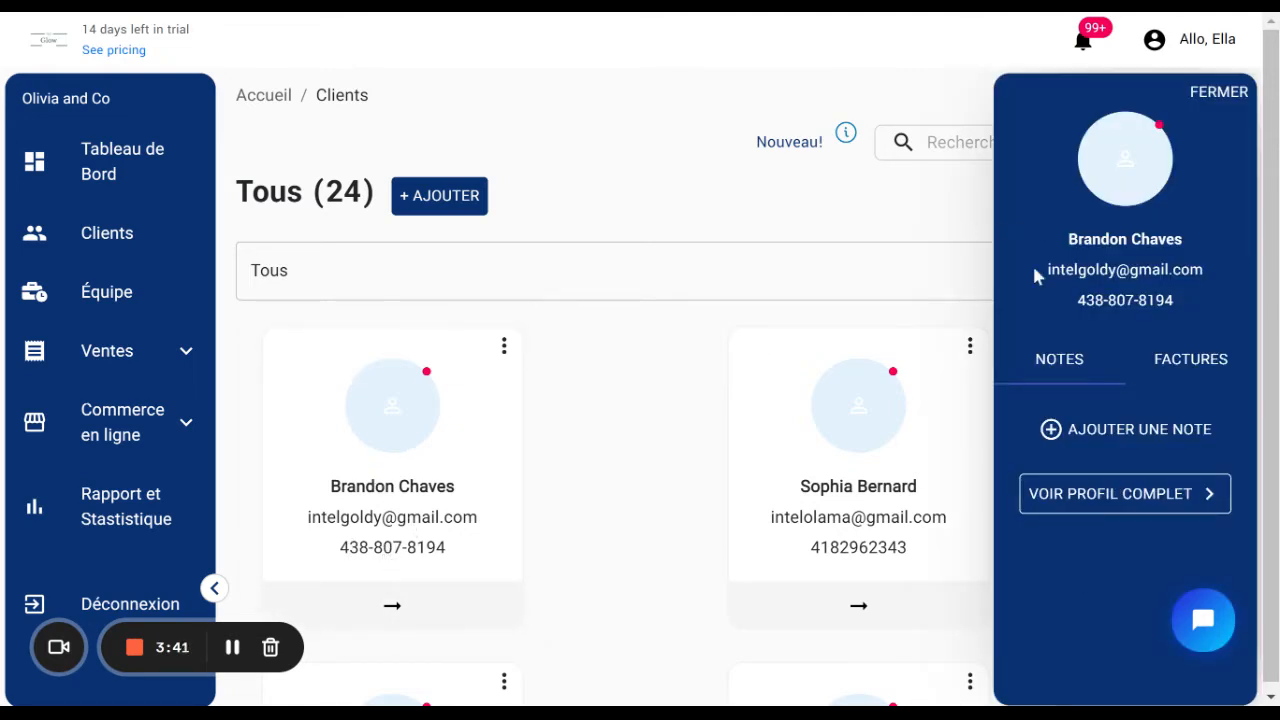
pyautogui.click(1123, 443)
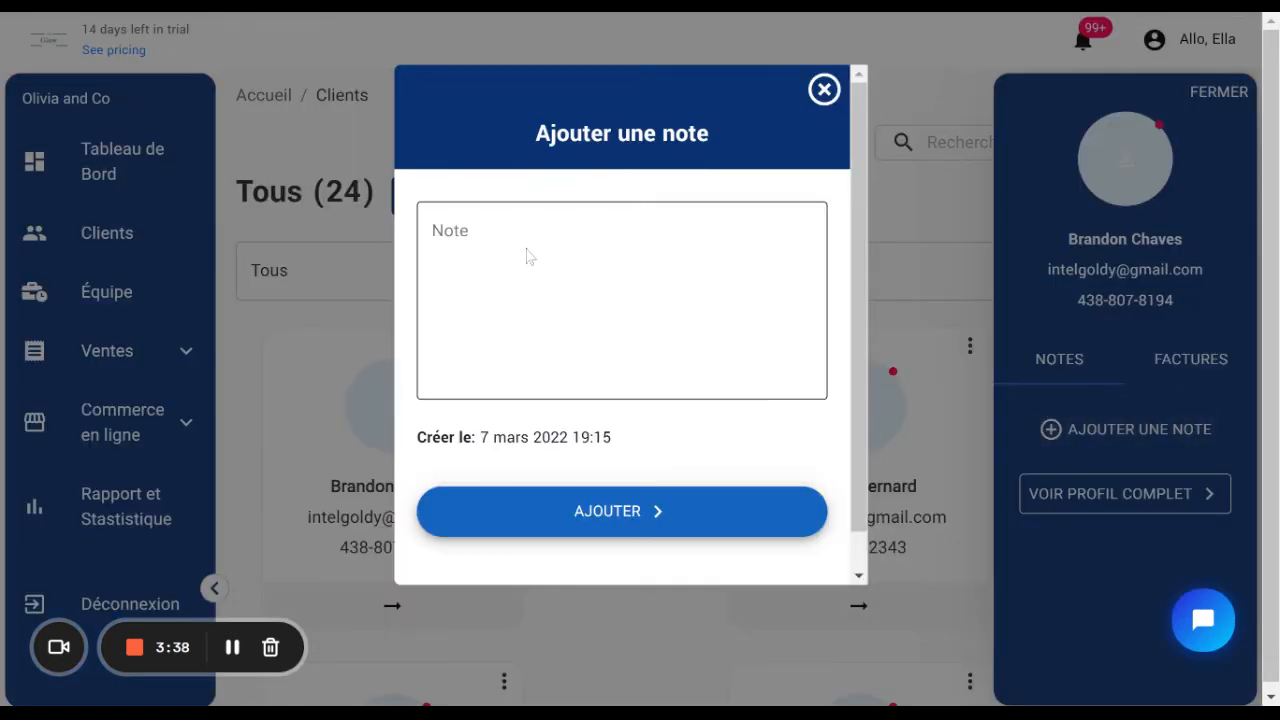
pyautogui.click(448, 231)
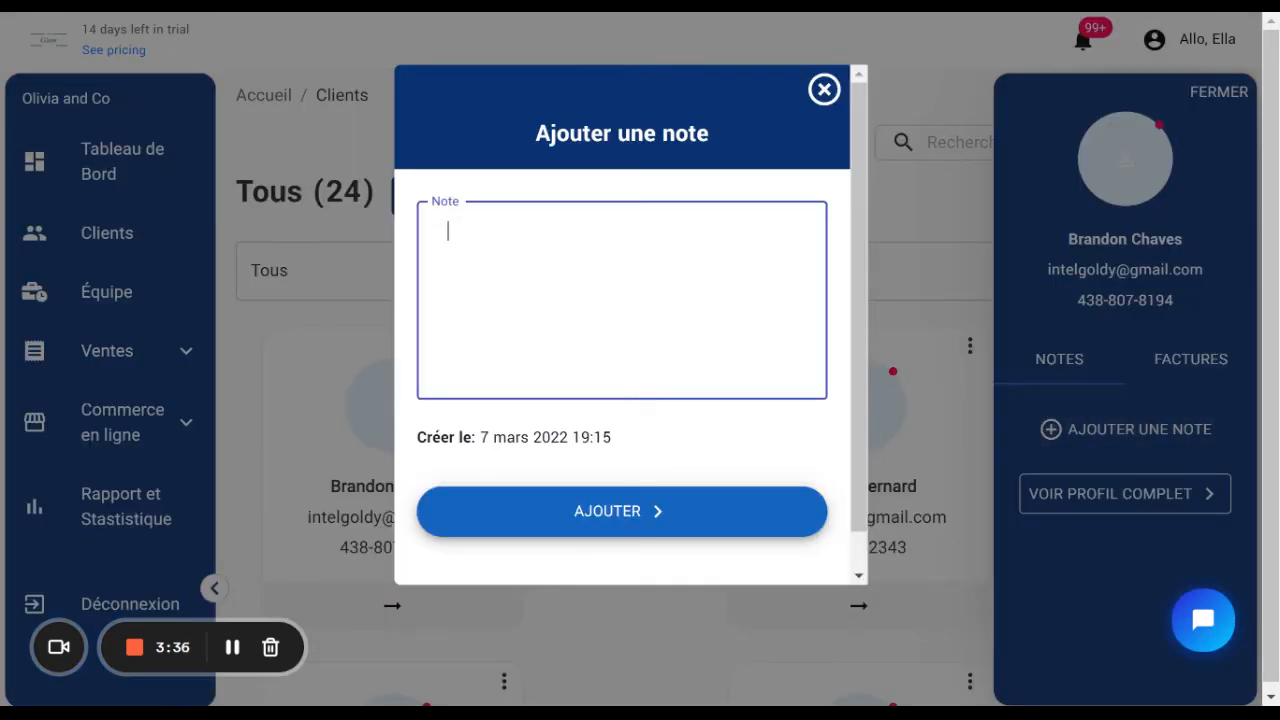
pyautogui.click(824, 90)
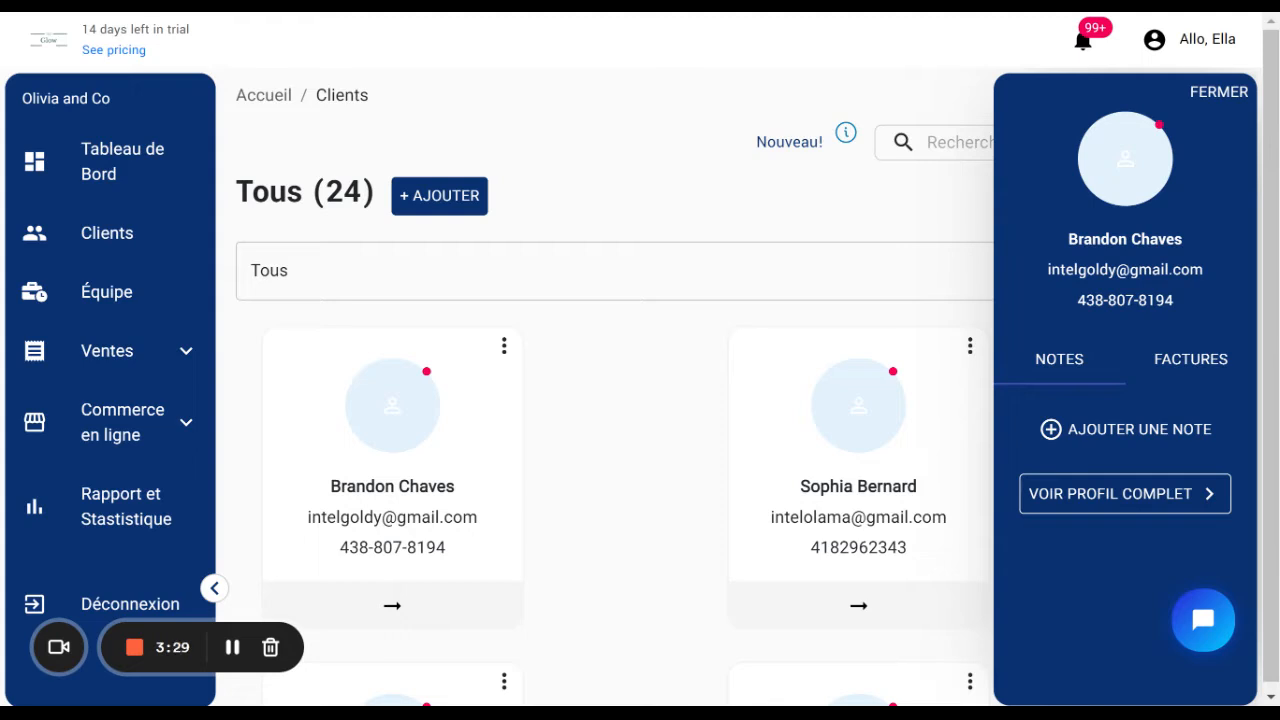
# View the invoices in the client's summary and open the full profile to review the client information and main address.
pyautogui.click(1182, 367)
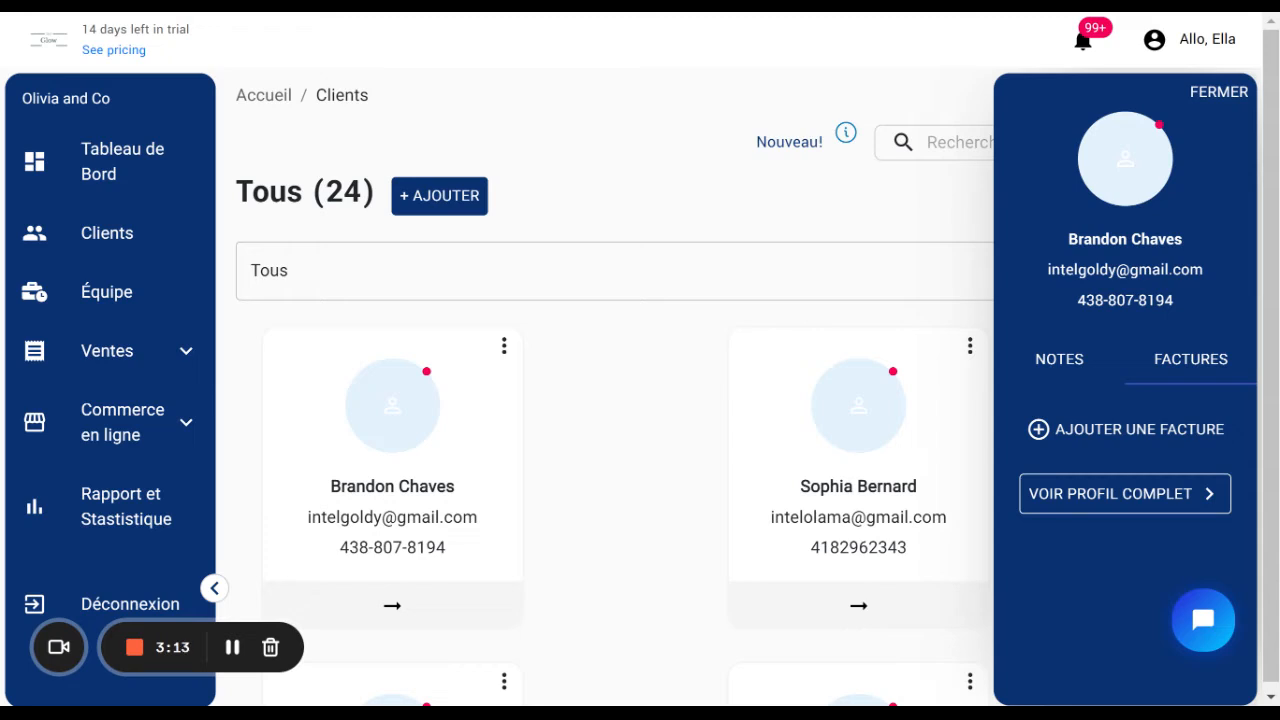
pyautogui.click(1075, 497)
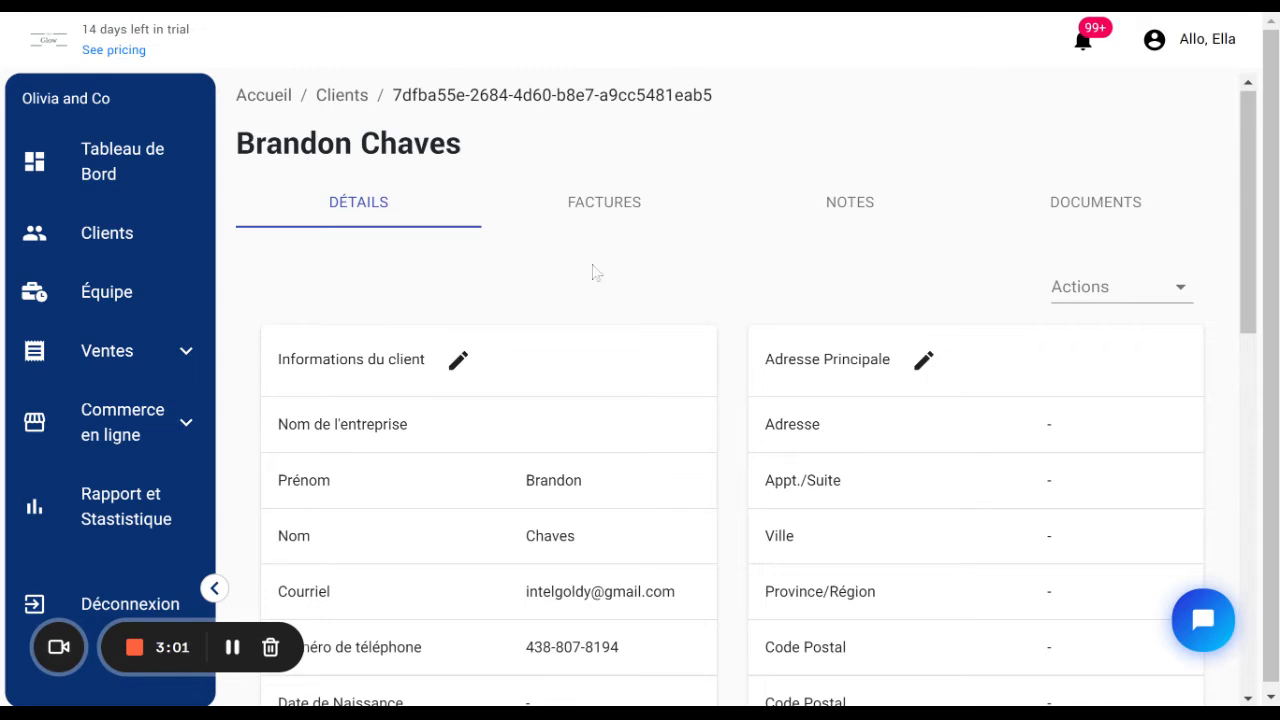
pyautogui.scroll(-2, 420, 406)
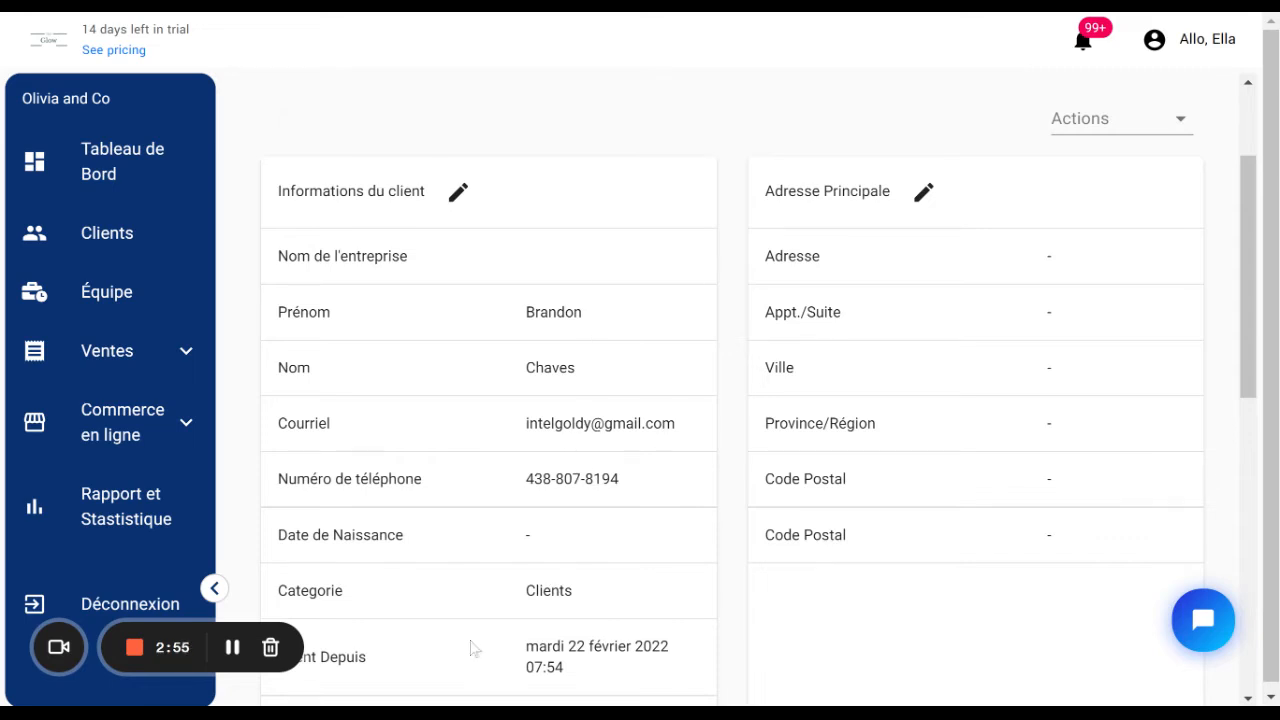
pyautogui.scroll(-1, 471, 645)
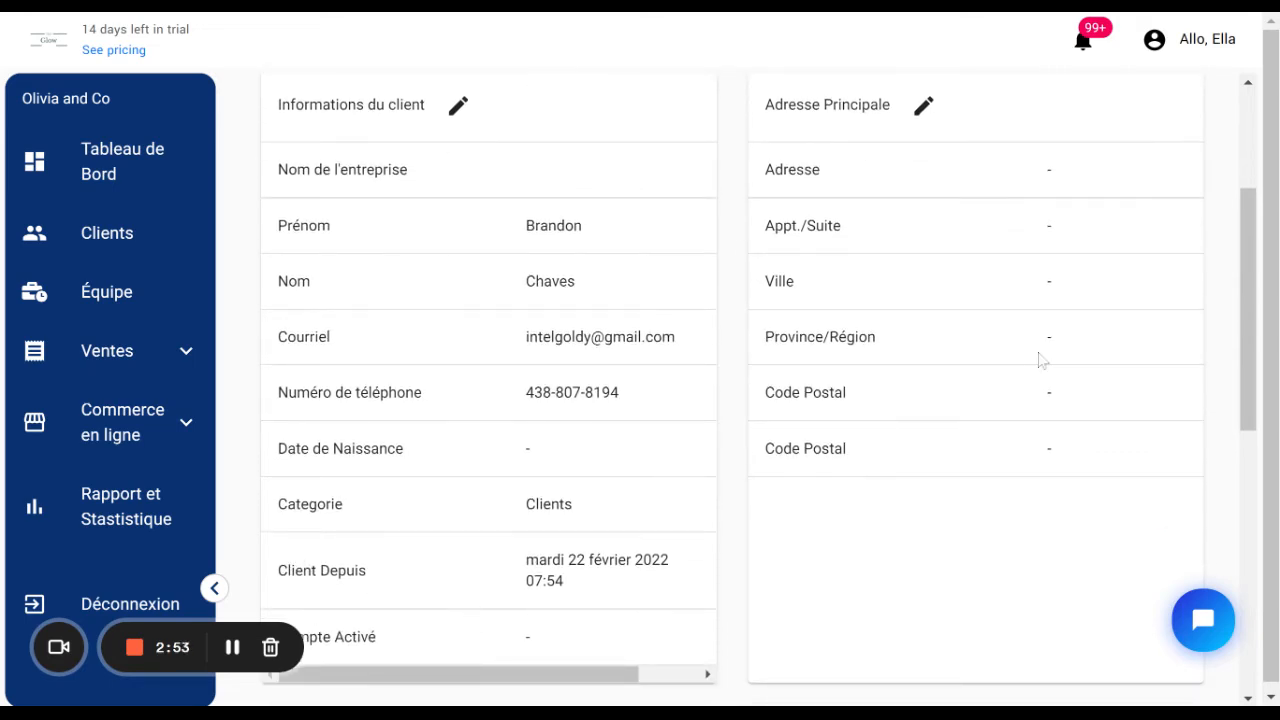
# Enable the Réseaux Sociaux section in the client's details and review its fields and the attached Soins form.
pyautogui.scroll(-5, 840, 580)
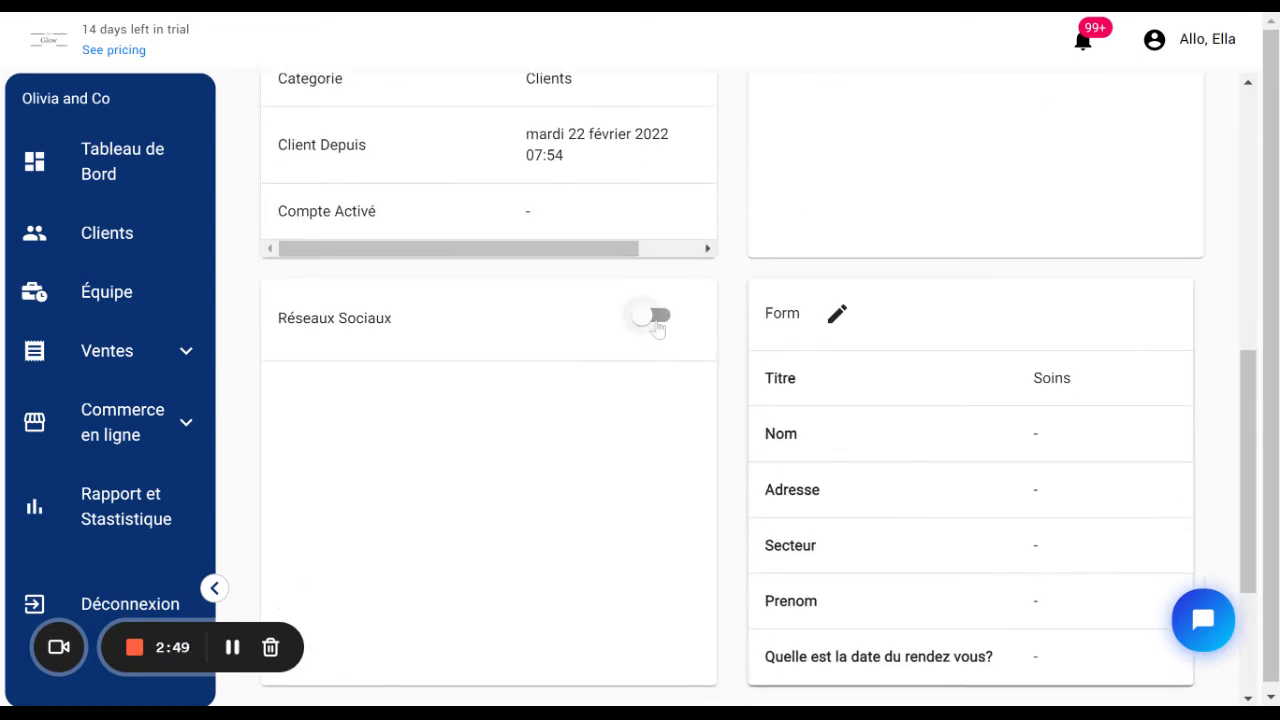
pyautogui.click(655, 320)
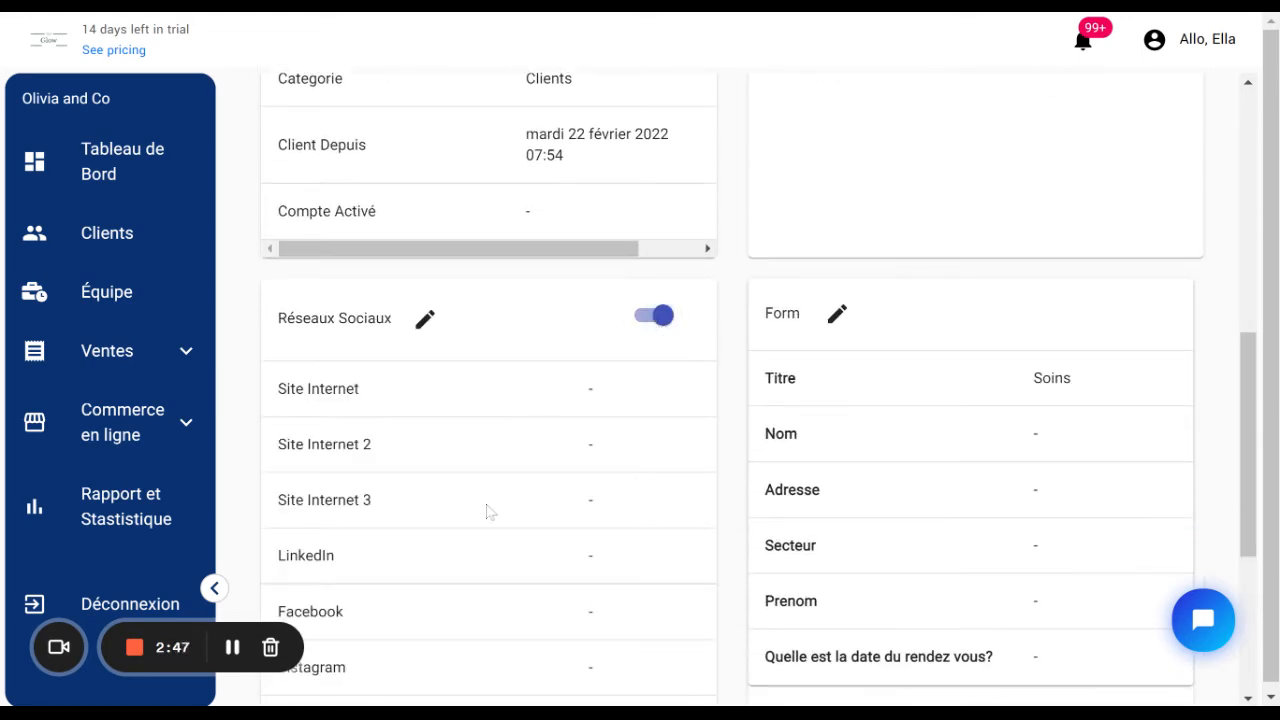
pyautogui.scroll(-3, 490, 512)
pyautogui.scroll(1, 490, 512)
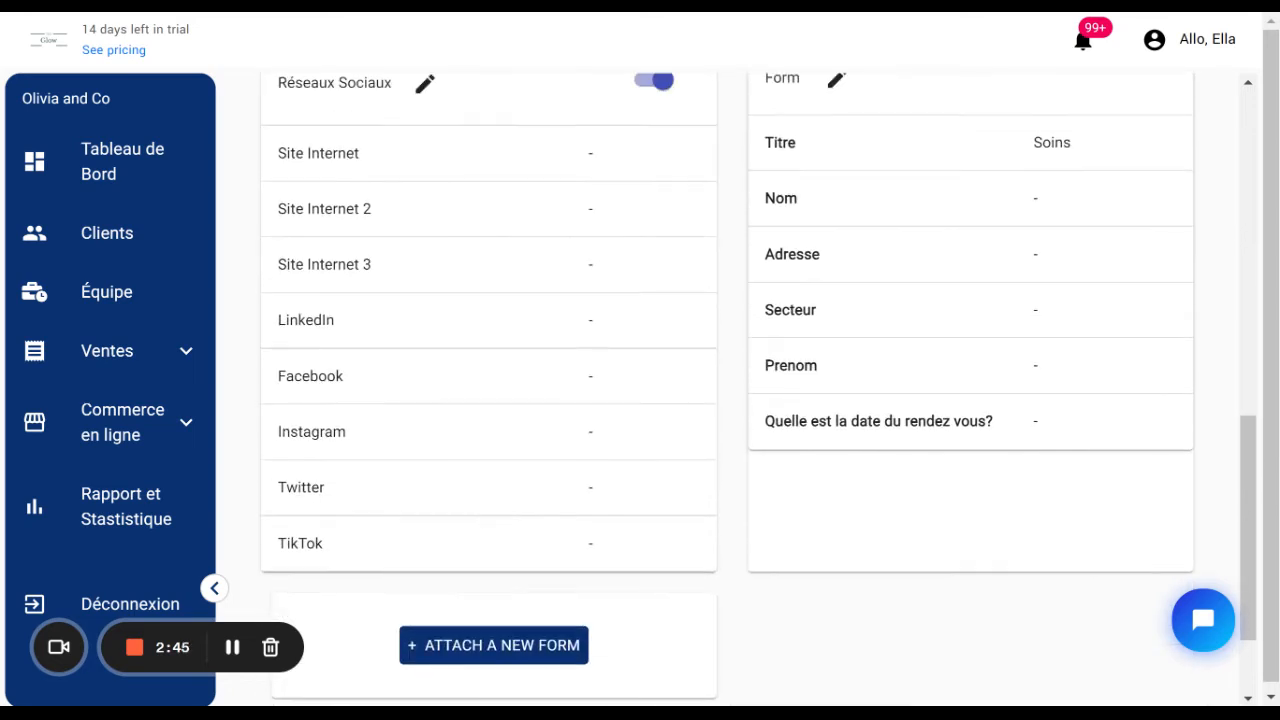
pyautogui.scroll(1, 490, 512)
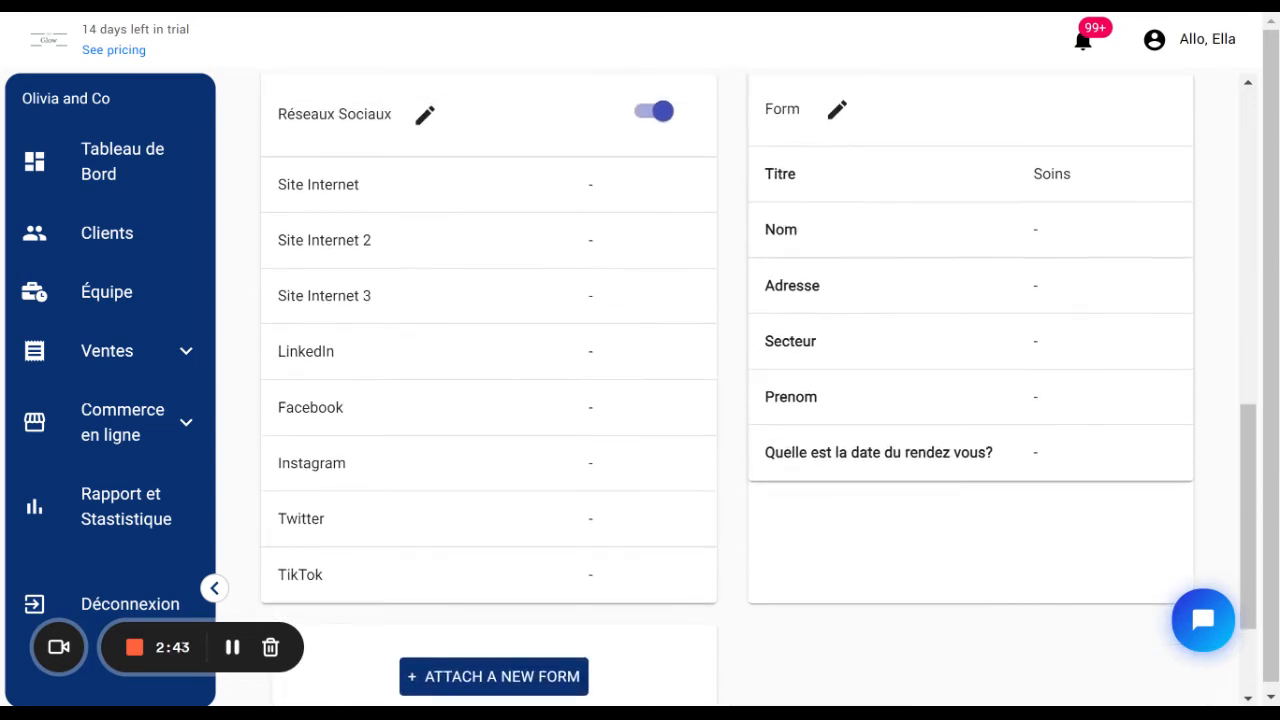
pyautogui.scroll(1, 490, 512)
pyautogui.scroll(2, 730, 390)
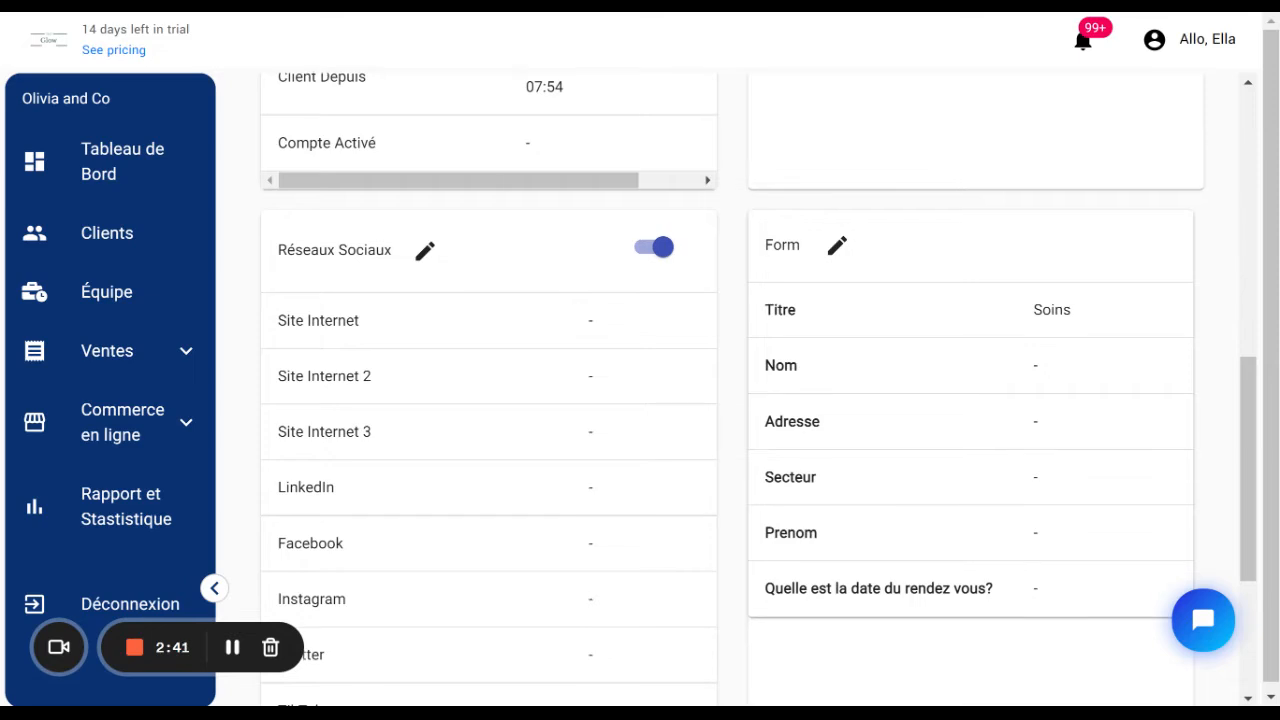
pyautogui.scroll(5, 1090, 270)
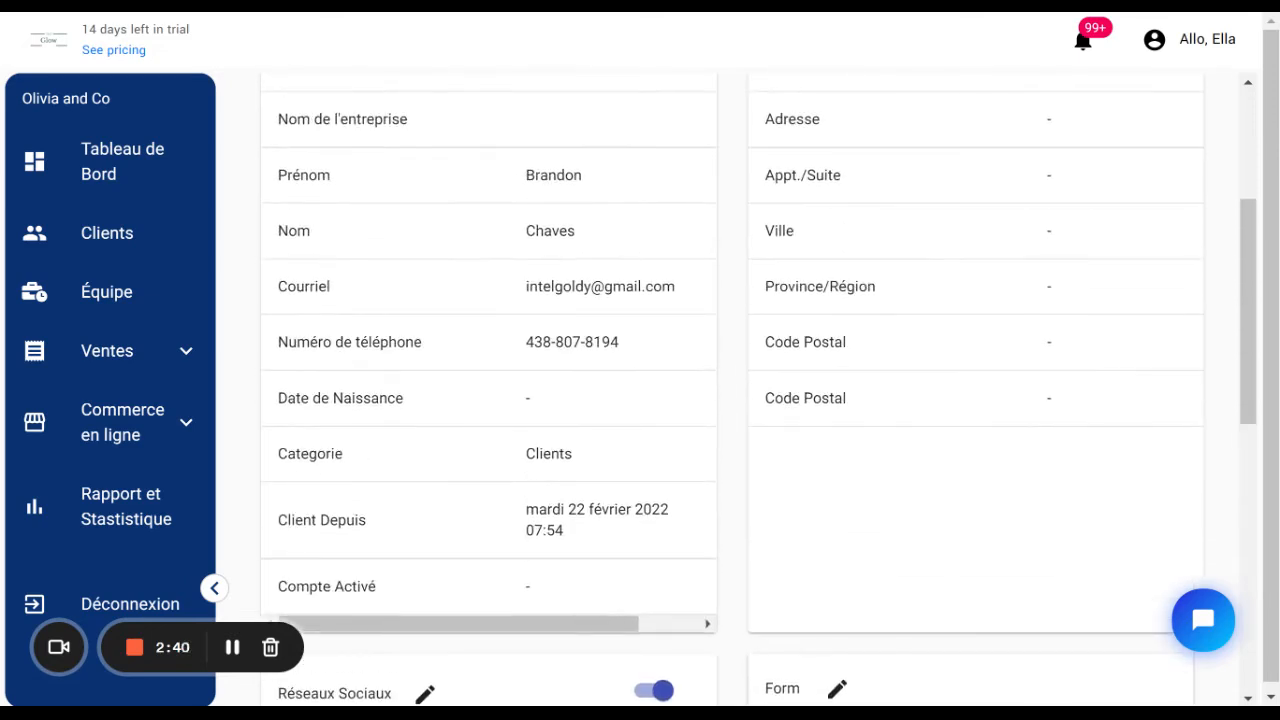
pyautogui.scroll(3, 1063, 277)
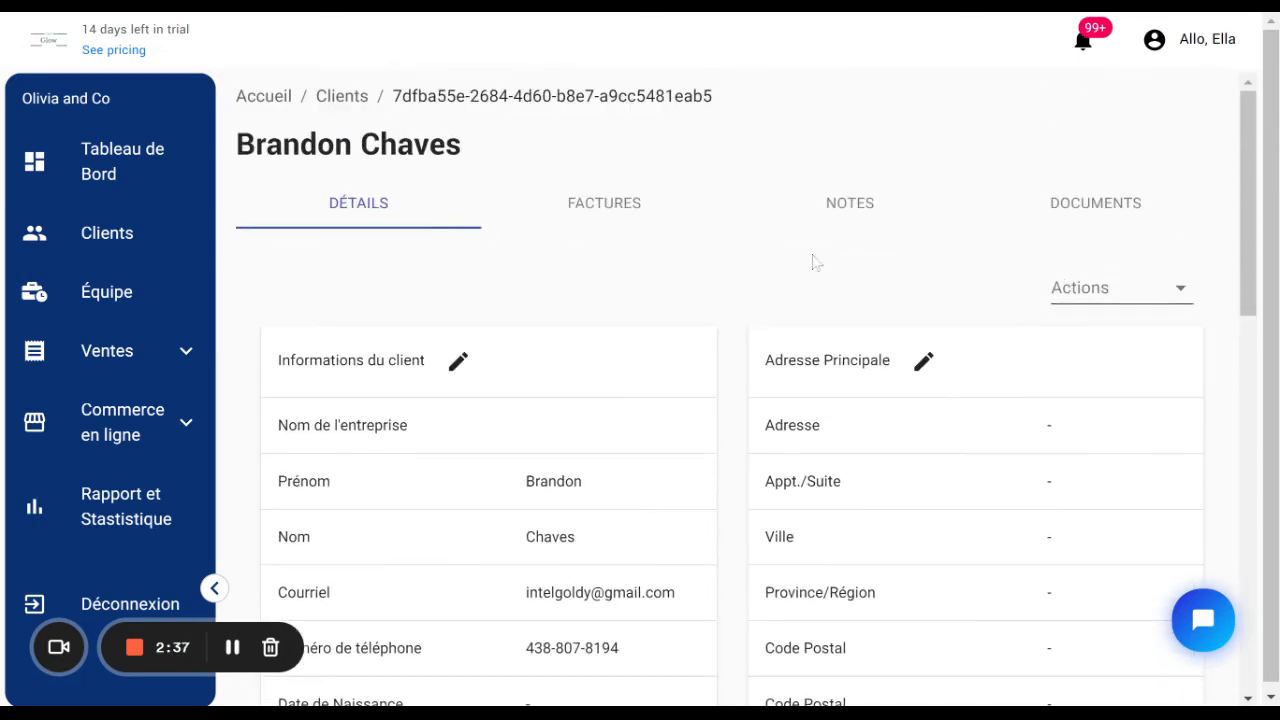
# Open a blank new invoice from the client's invoices and return to the client list without saving it.
pyautogui.click(604, 205)
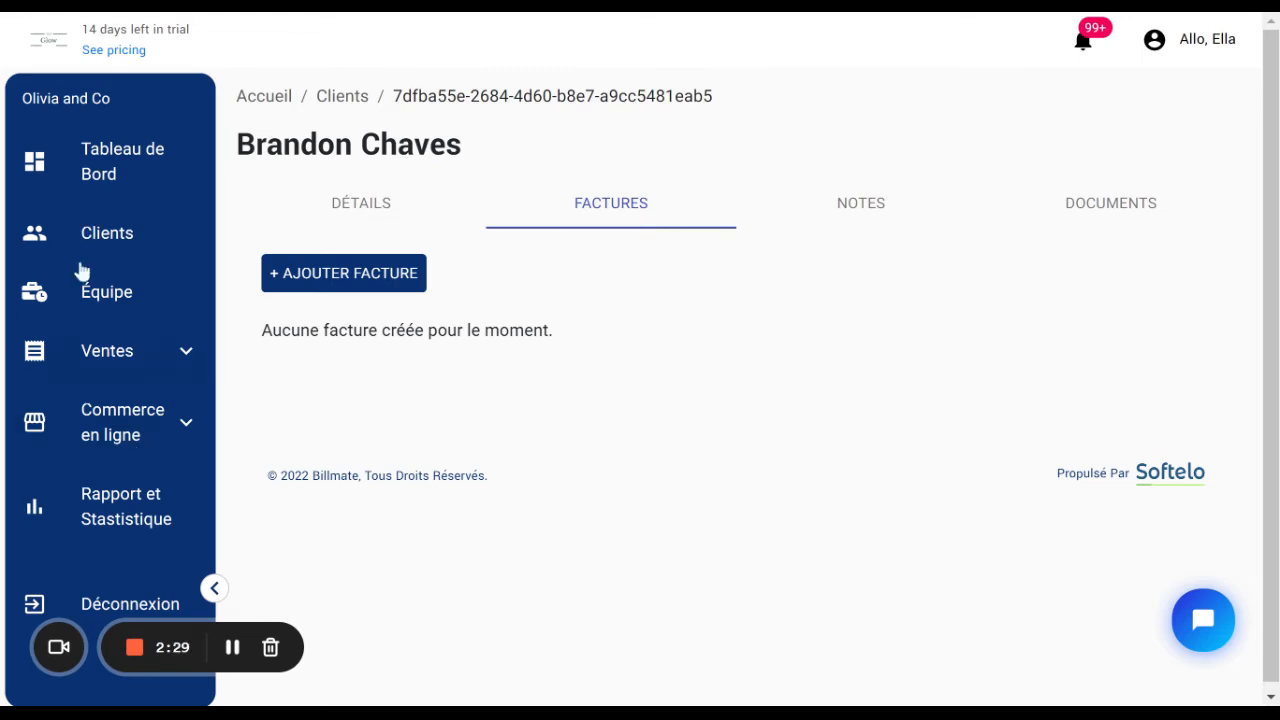
pyautogui.click(370, 279)
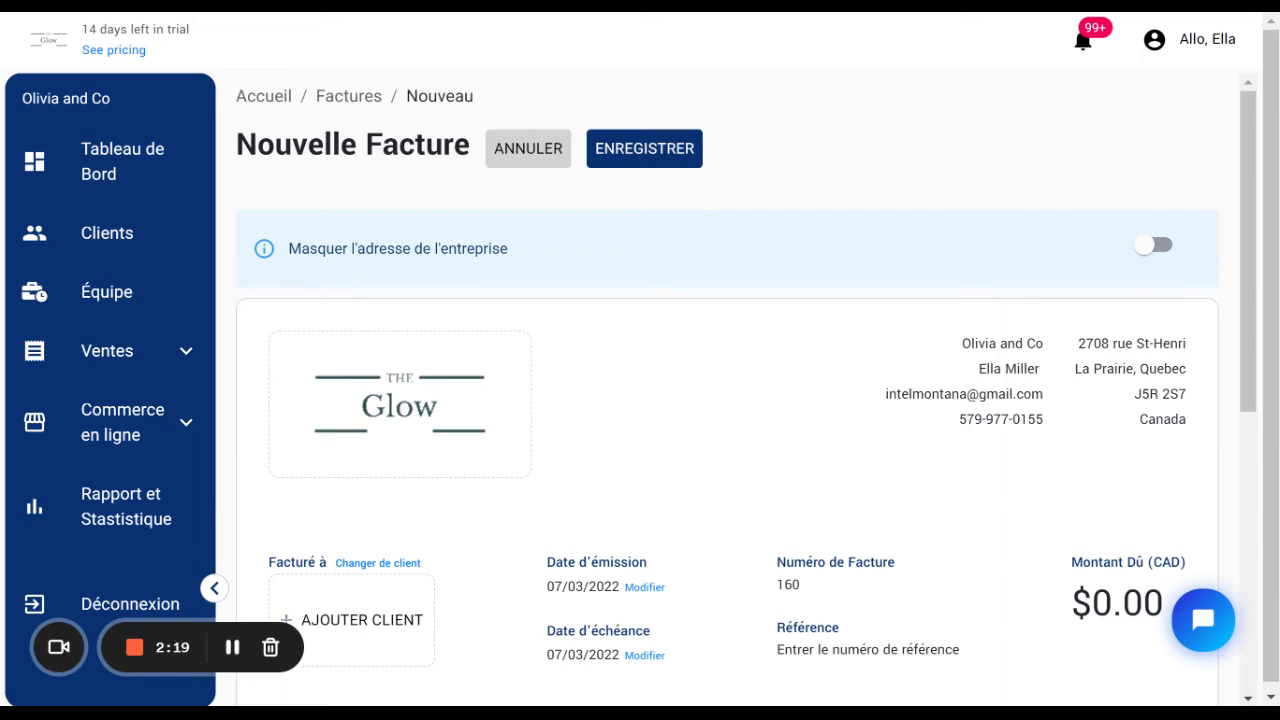
pyautogui.click(103, 232)
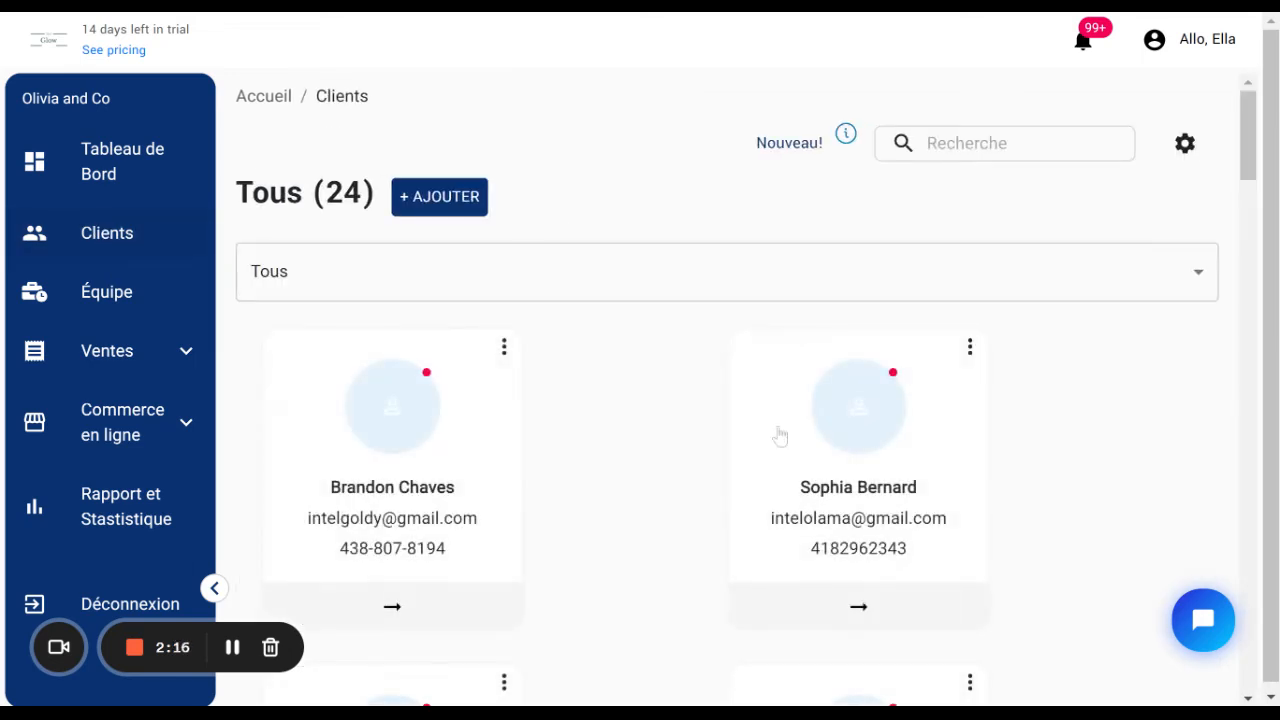
# Reopen the first client's full profile from the client list and show the client's notes.
pyautogui.scroll(-2, 760, 445)
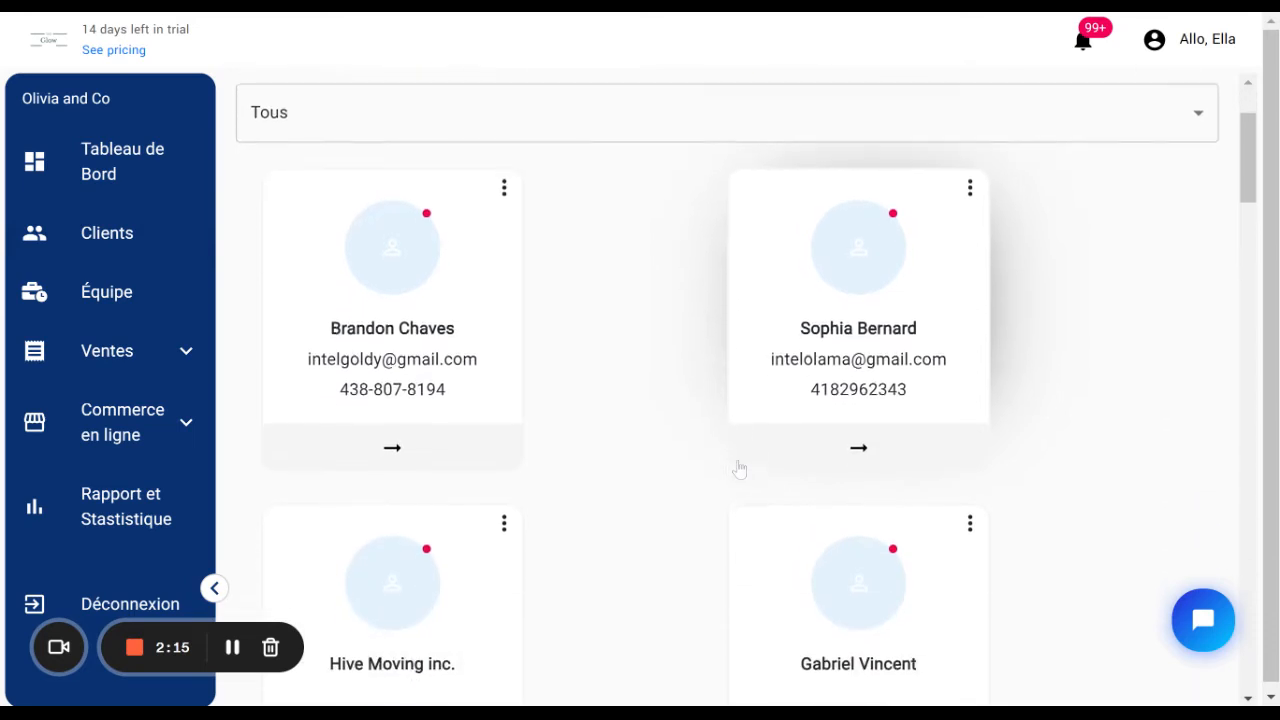
pyautogui.click(393, 445)
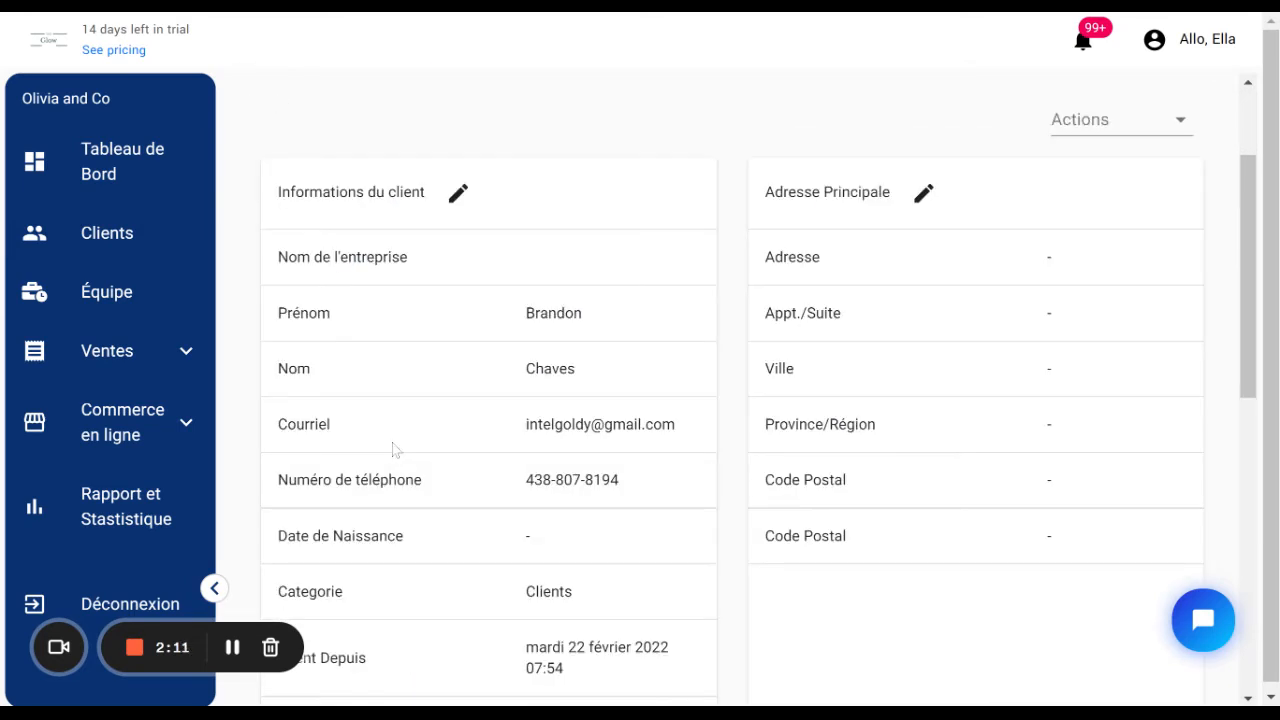
pyautogui.scroll(2, 393, 449)
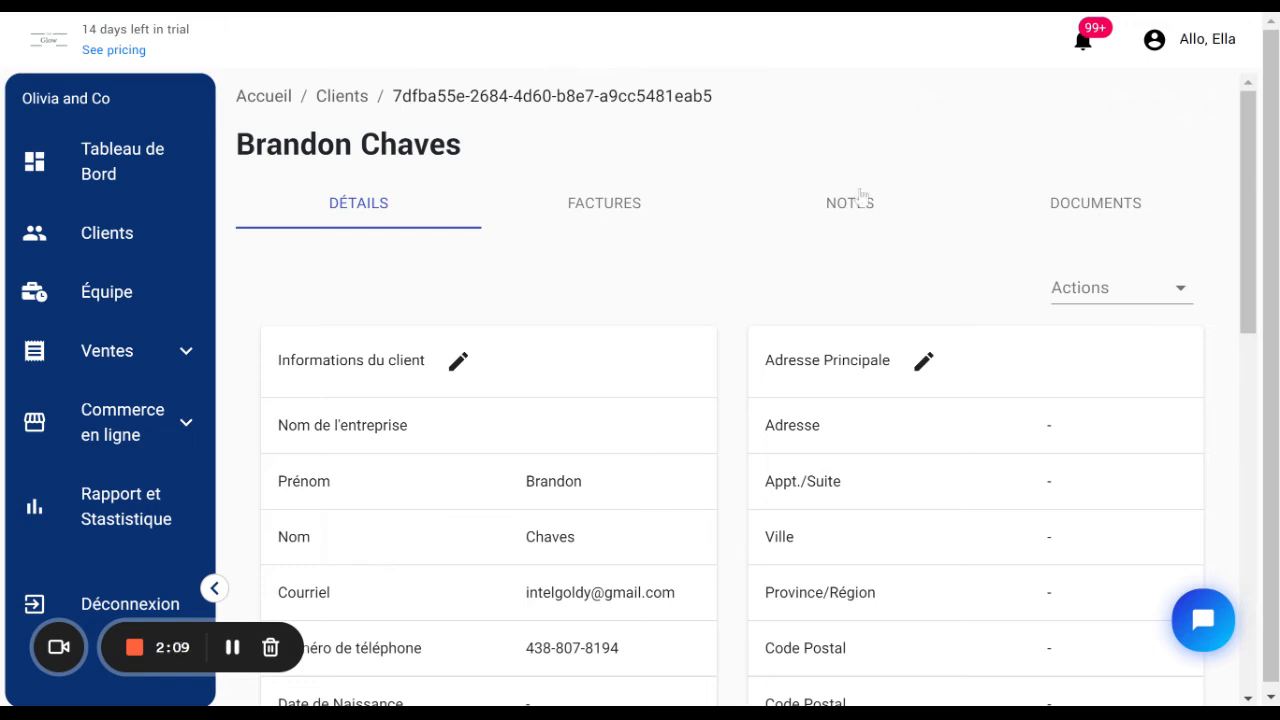
pyautogui.click(851, 204)
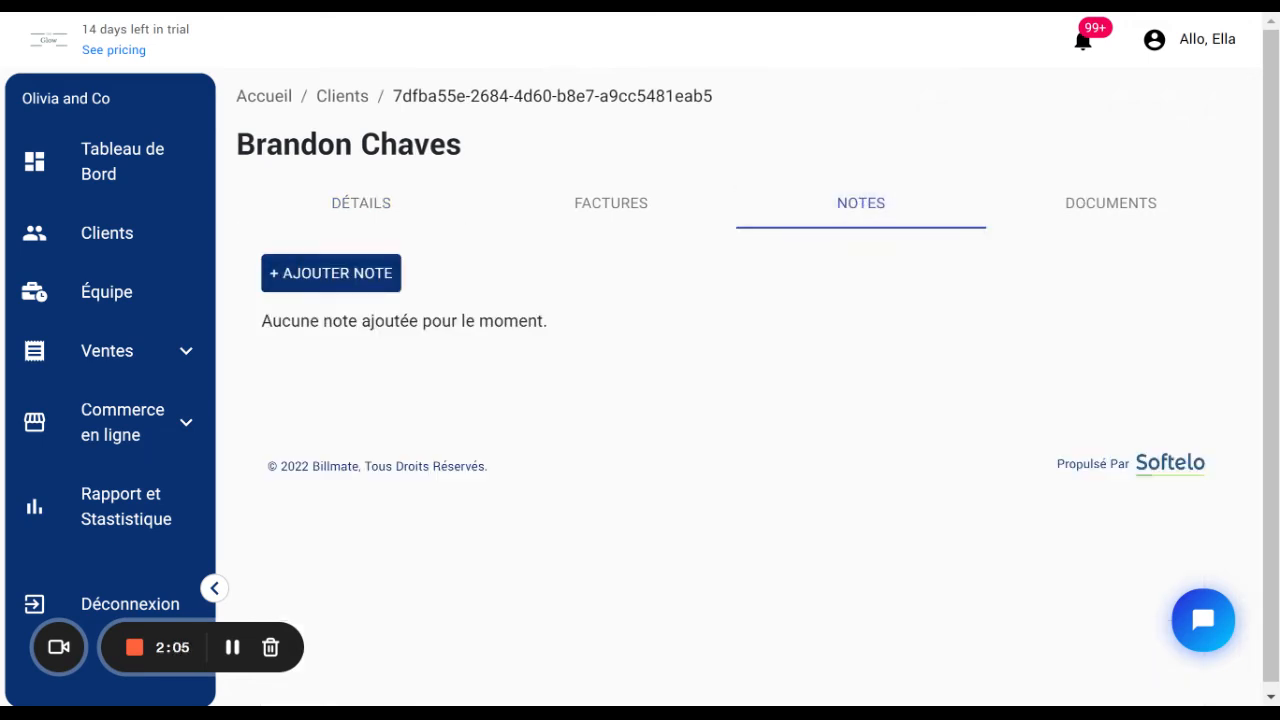
pyautogui.click(357, 277)
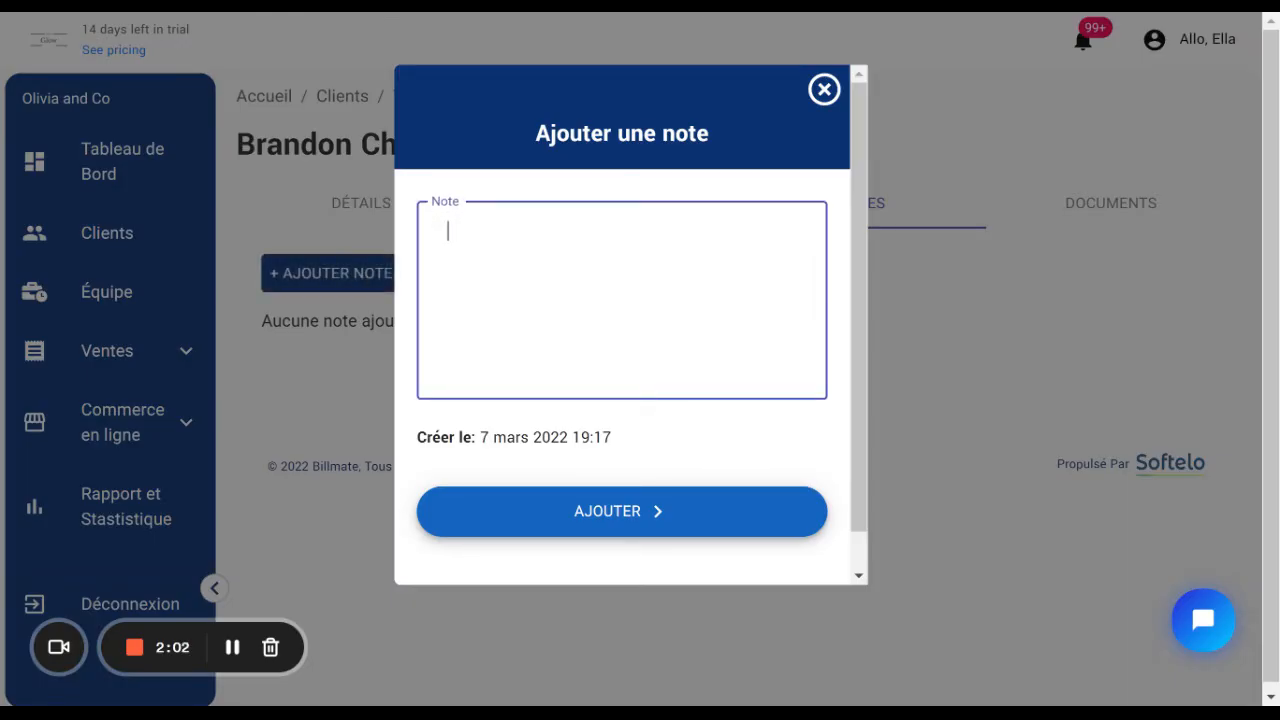
pyautogui.click(791, 359)
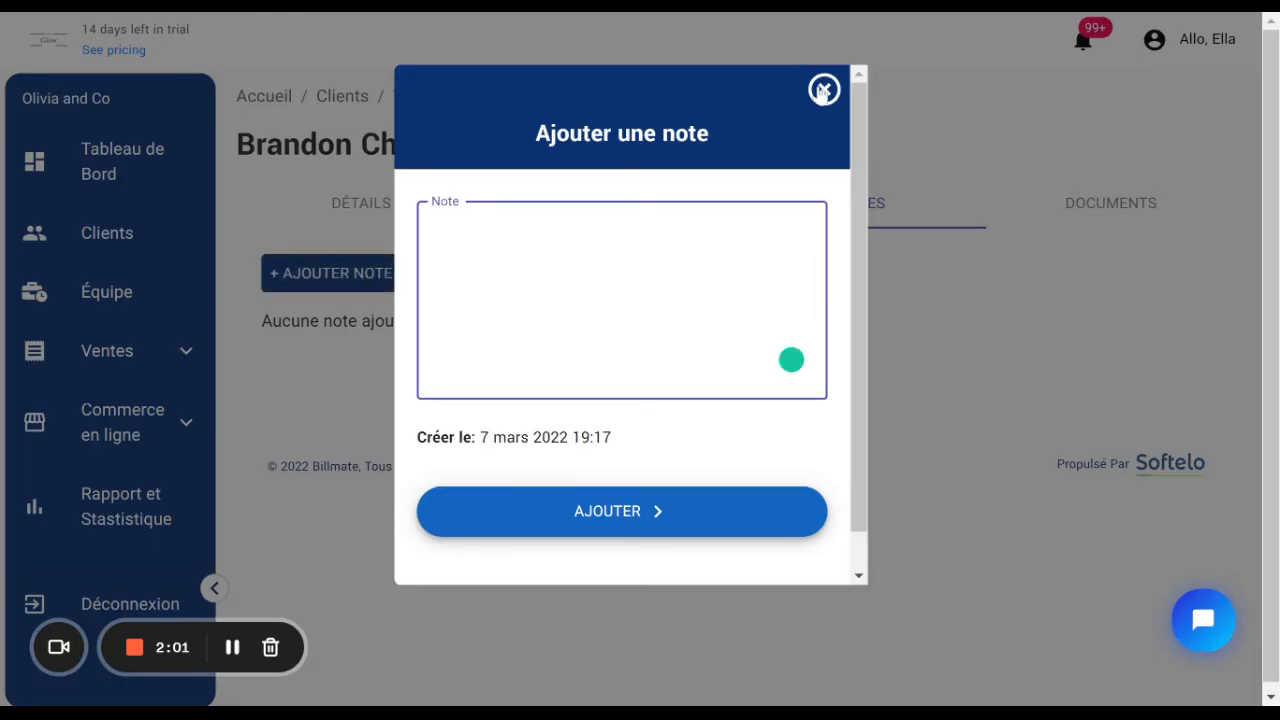
pyautogui.click(824, 90)
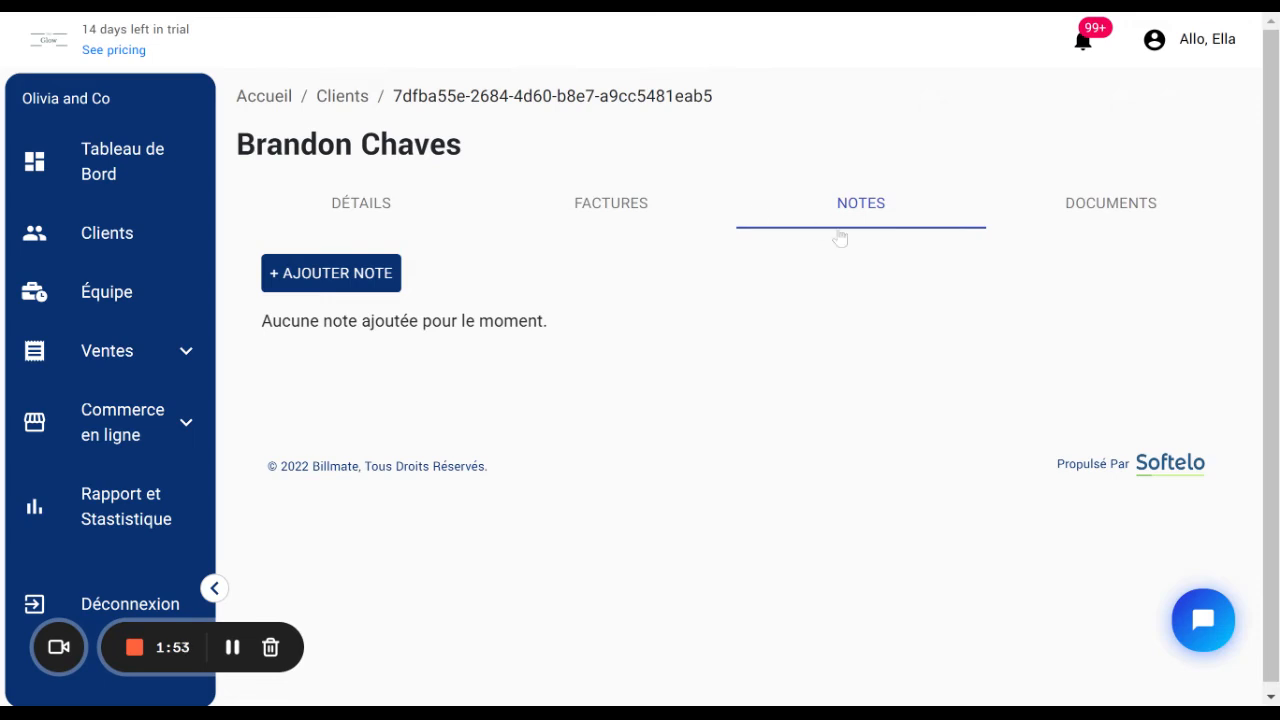
# Add a note reading "#note" to the client's profile.
pyautogui.click(358, 285)
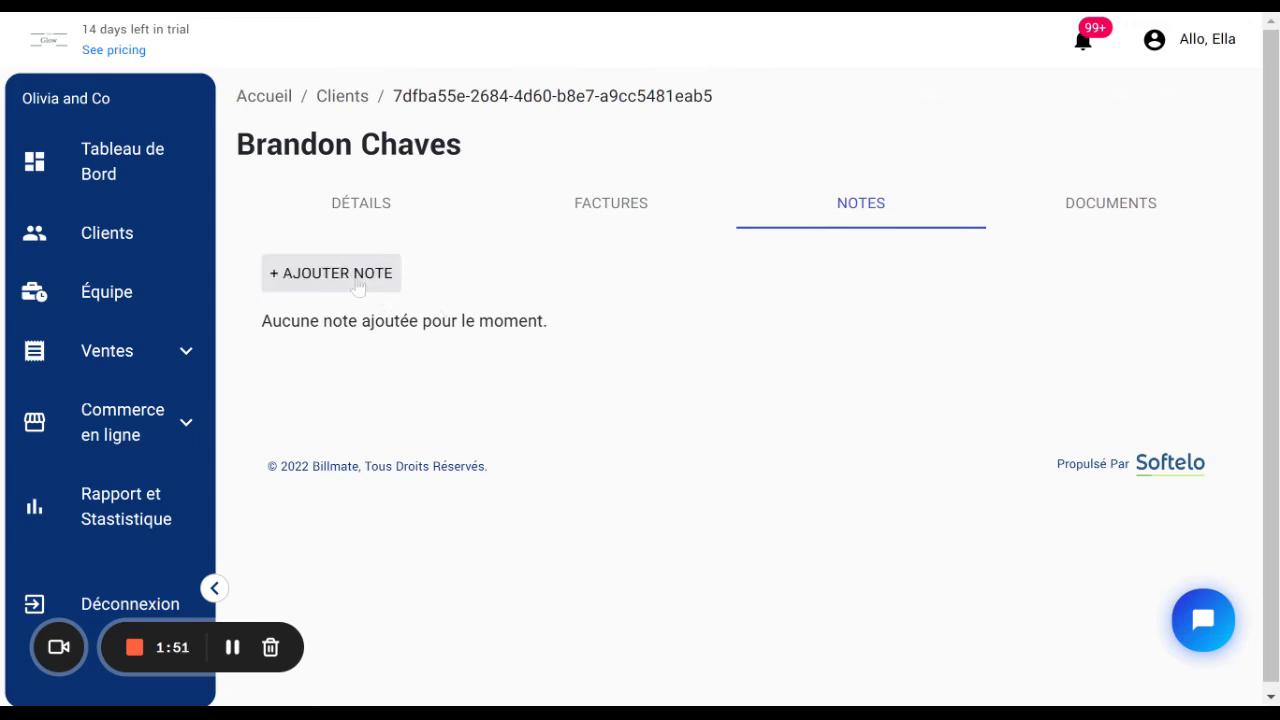
pyautogui.click(358, 285)
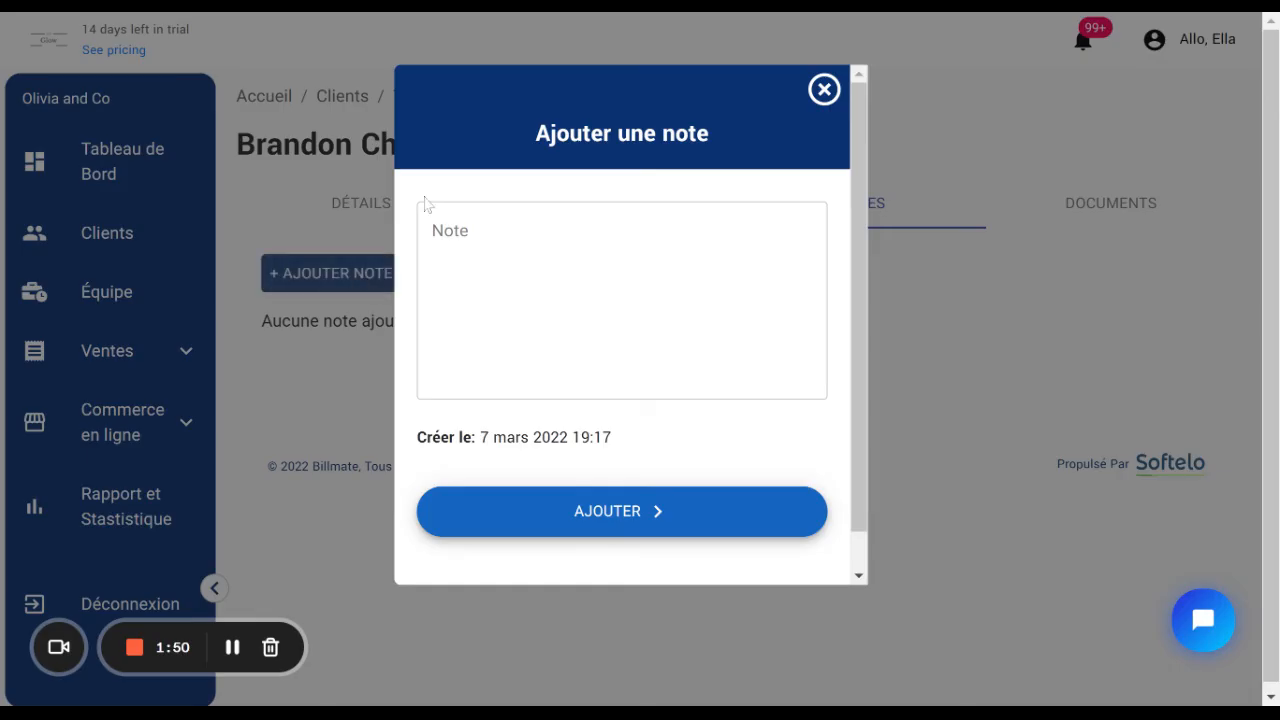
pyautogui.click(448, 231)
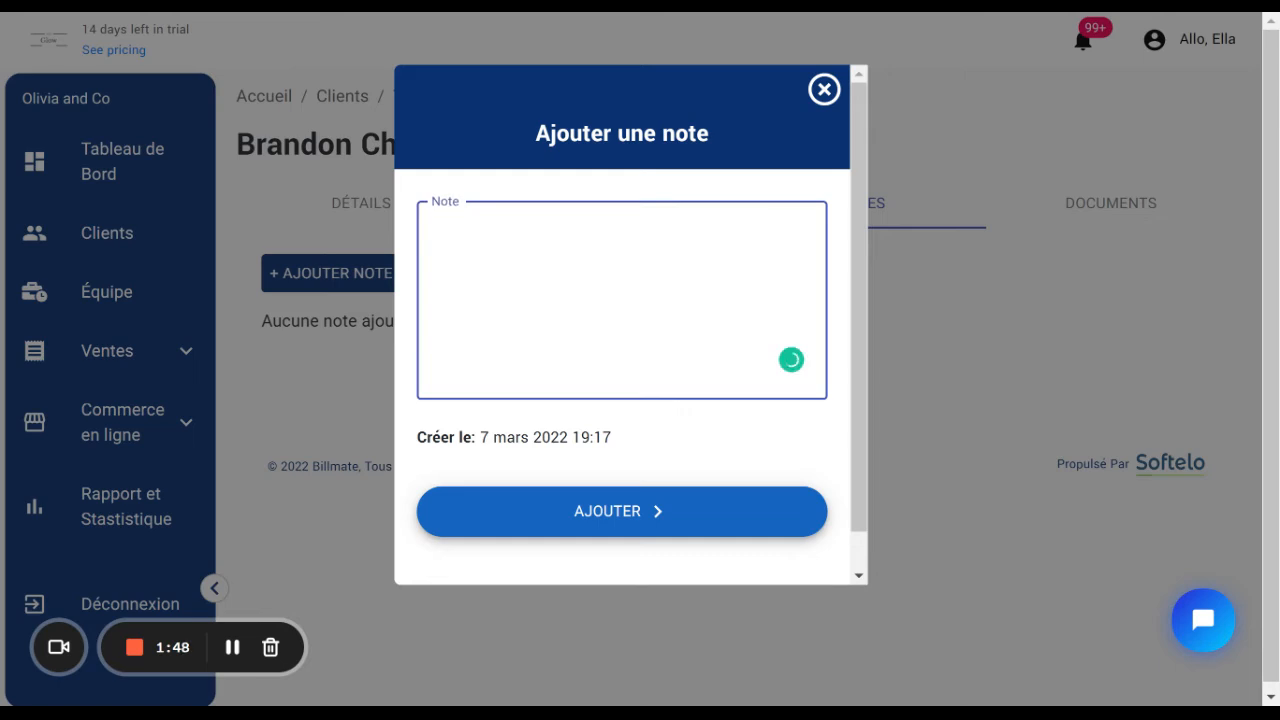
pyautogui.write('#note')
pyautogui.click(549, 521)
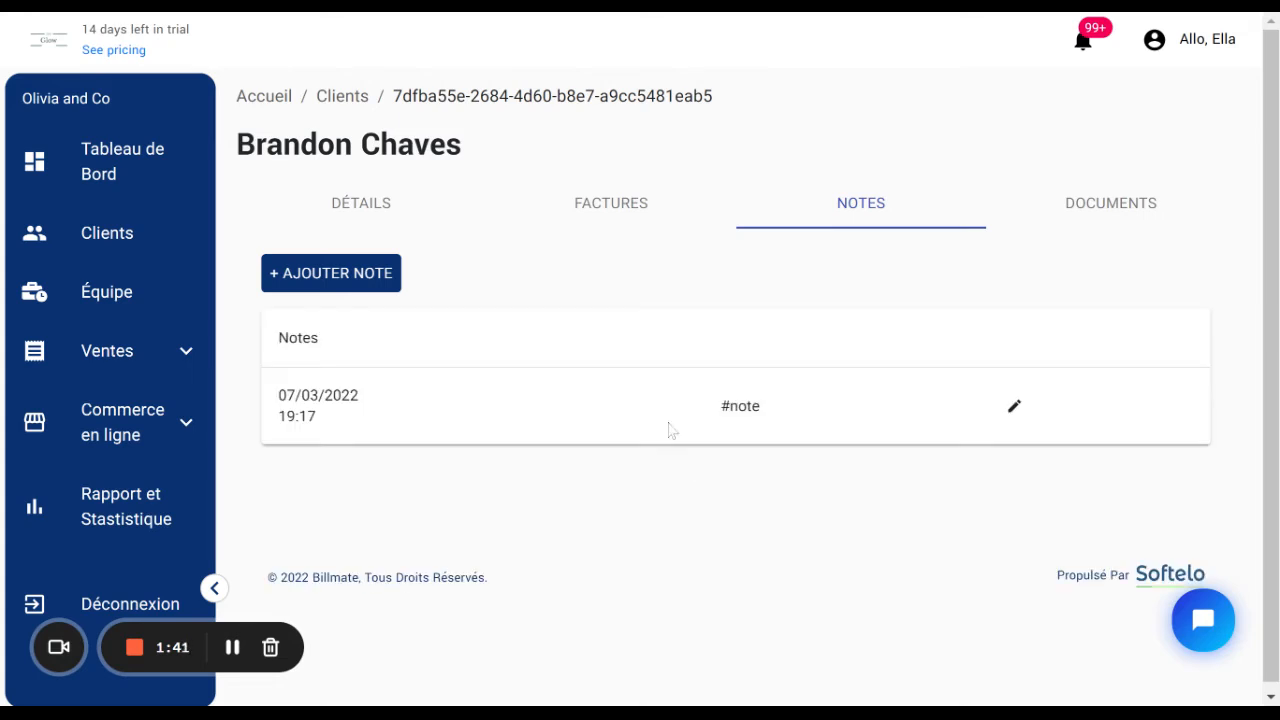
# View the client's documents section and return to the client list.
pyautogui.click(1137, 210)
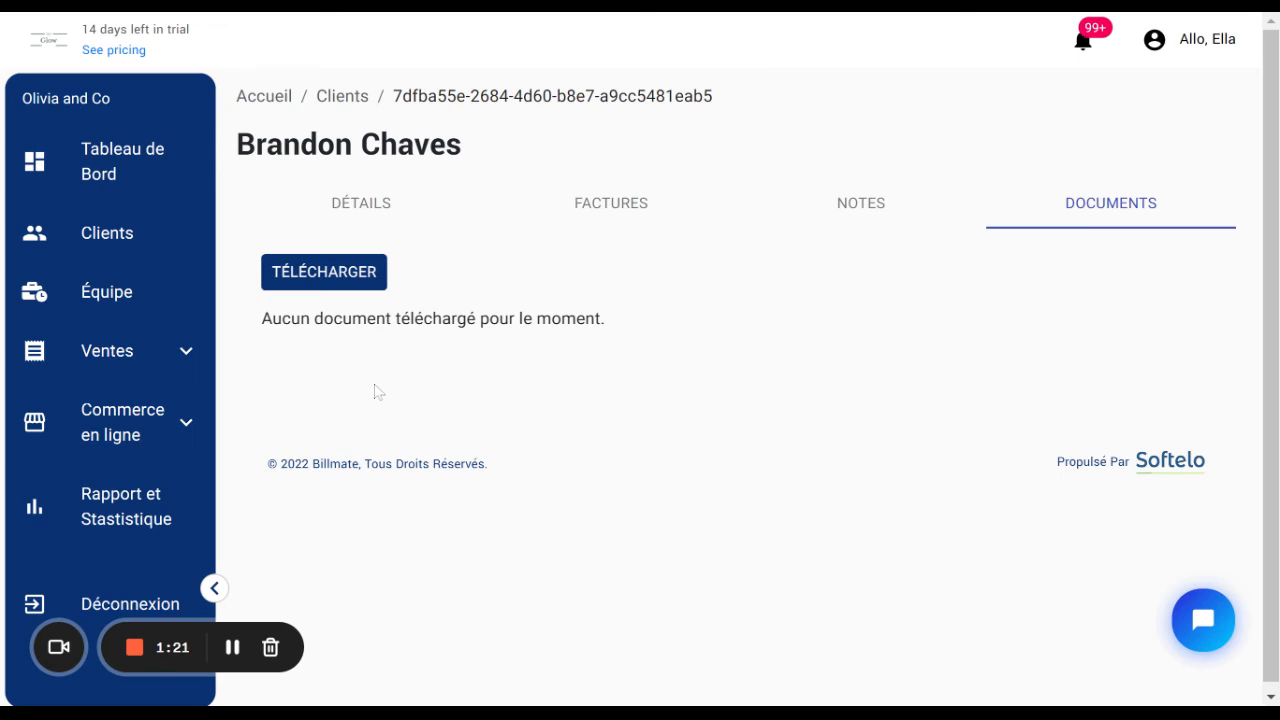
pyautogui.click(117, 245)
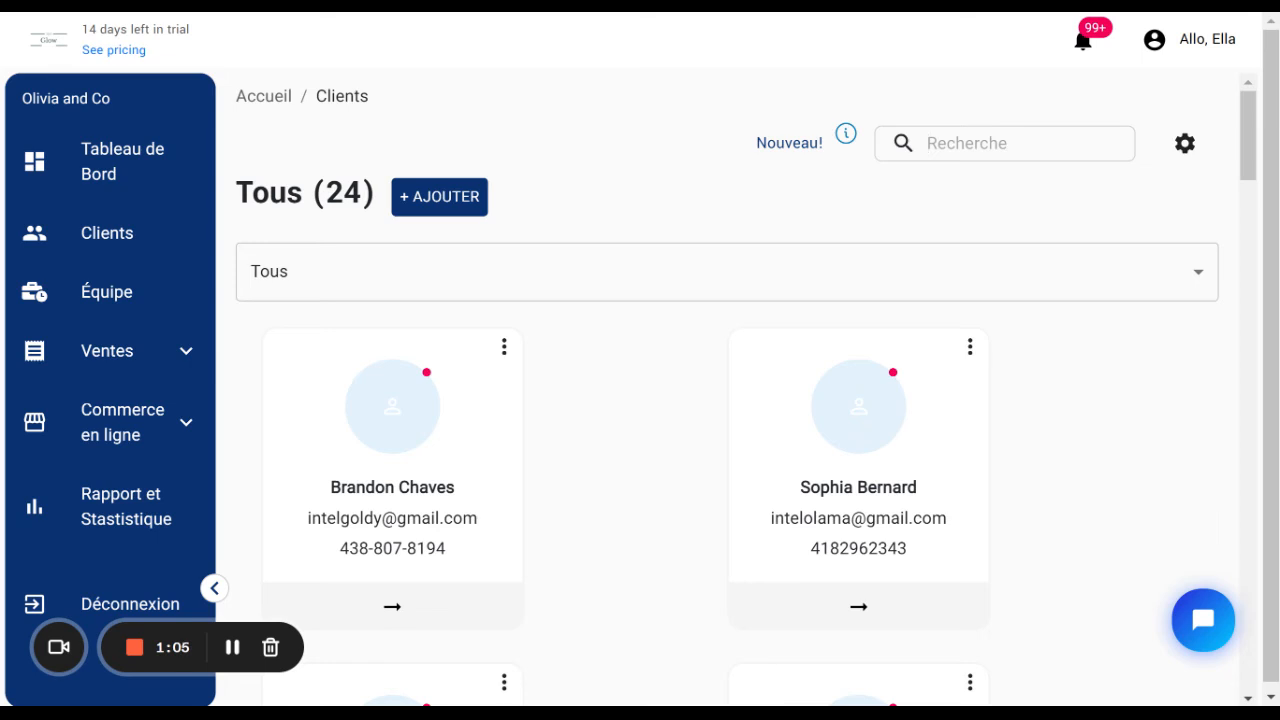
# Search the client list for "#note" and clear the search to restore the full list.
pyautogui.write('#note')
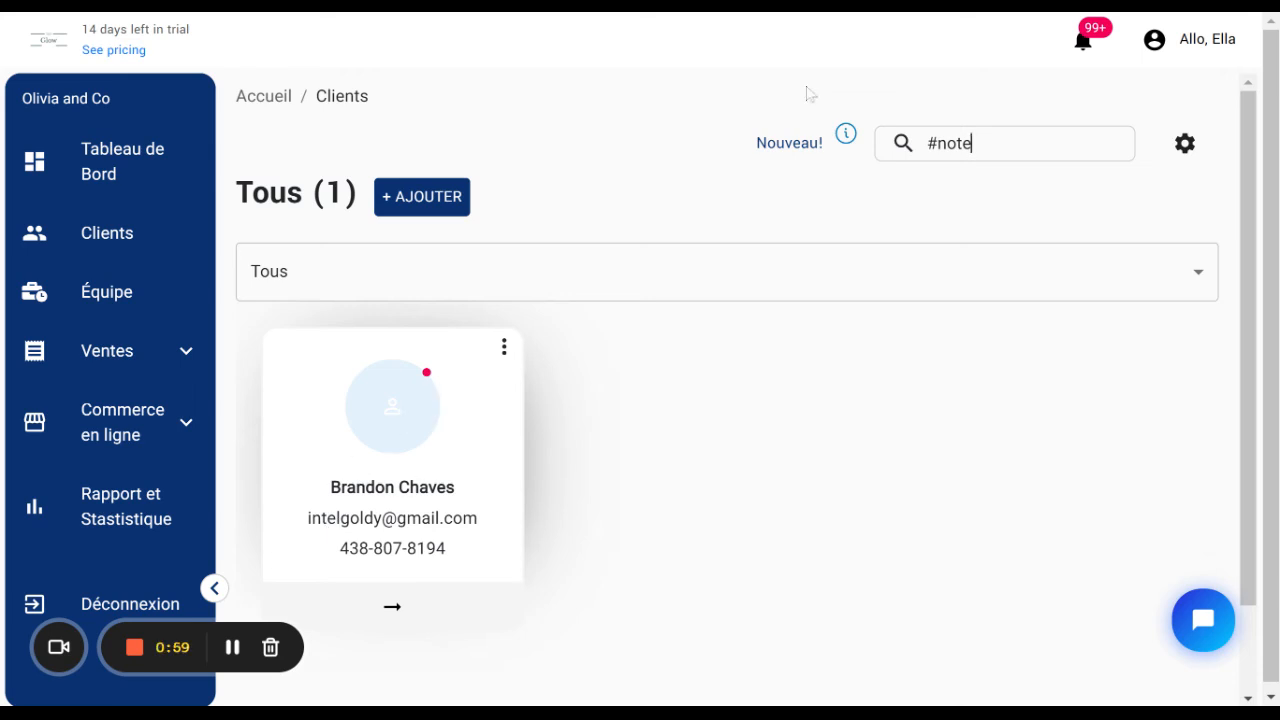
pyautogui.moveTo(973, 143); pyautogui.dragTo(897, 172)
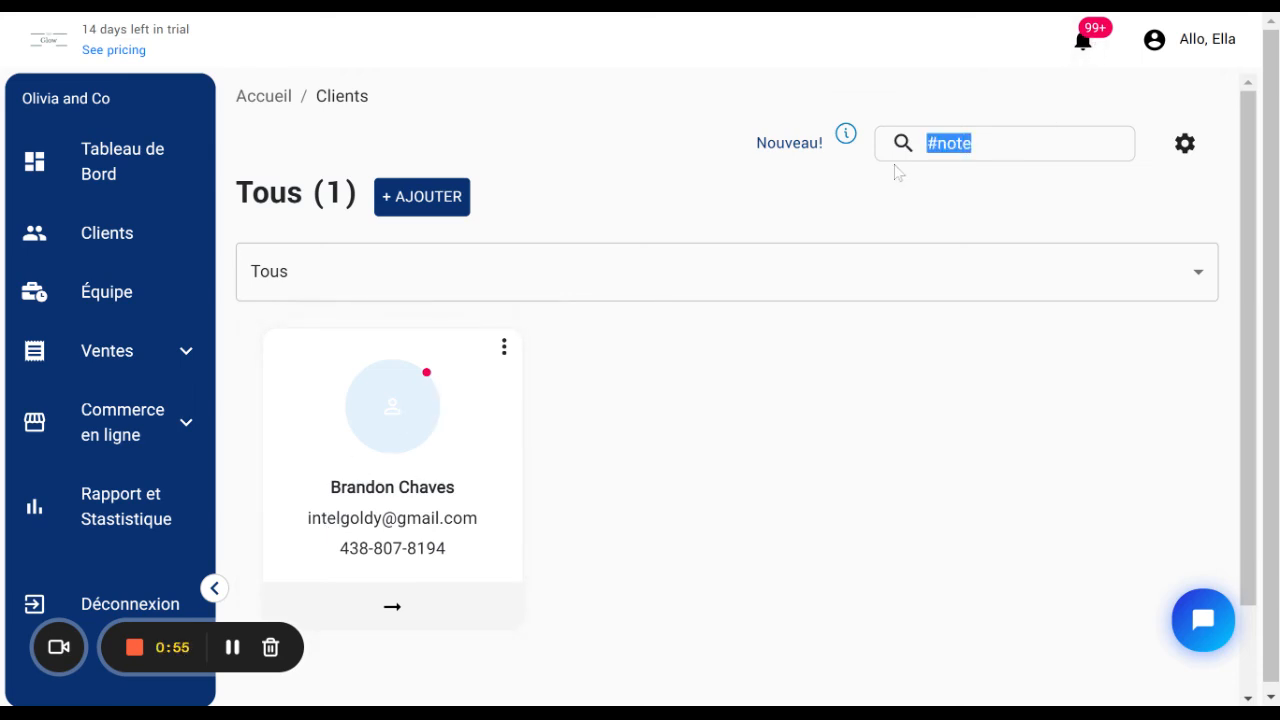
pyautogui.press('BackSpace')
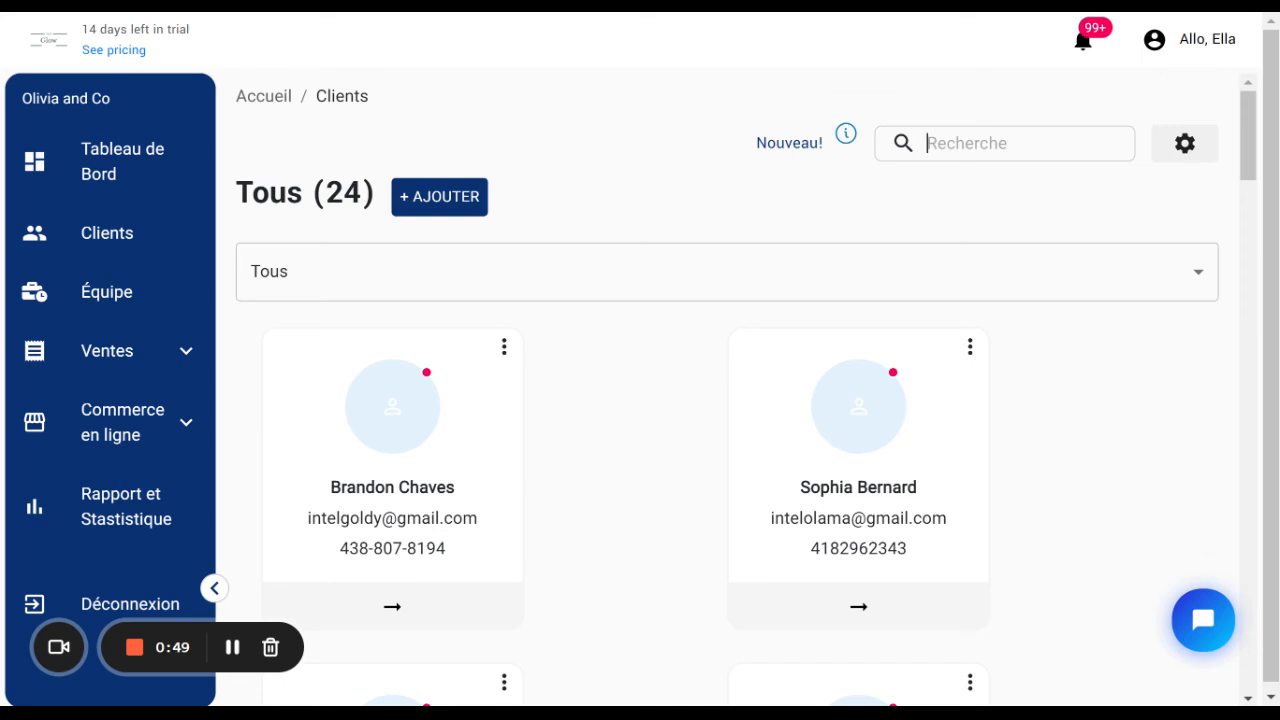
# Open the CRM category settings, add a blank category with empty EN and FR names, and delete it again.
pyautogui.click(1186, 145)
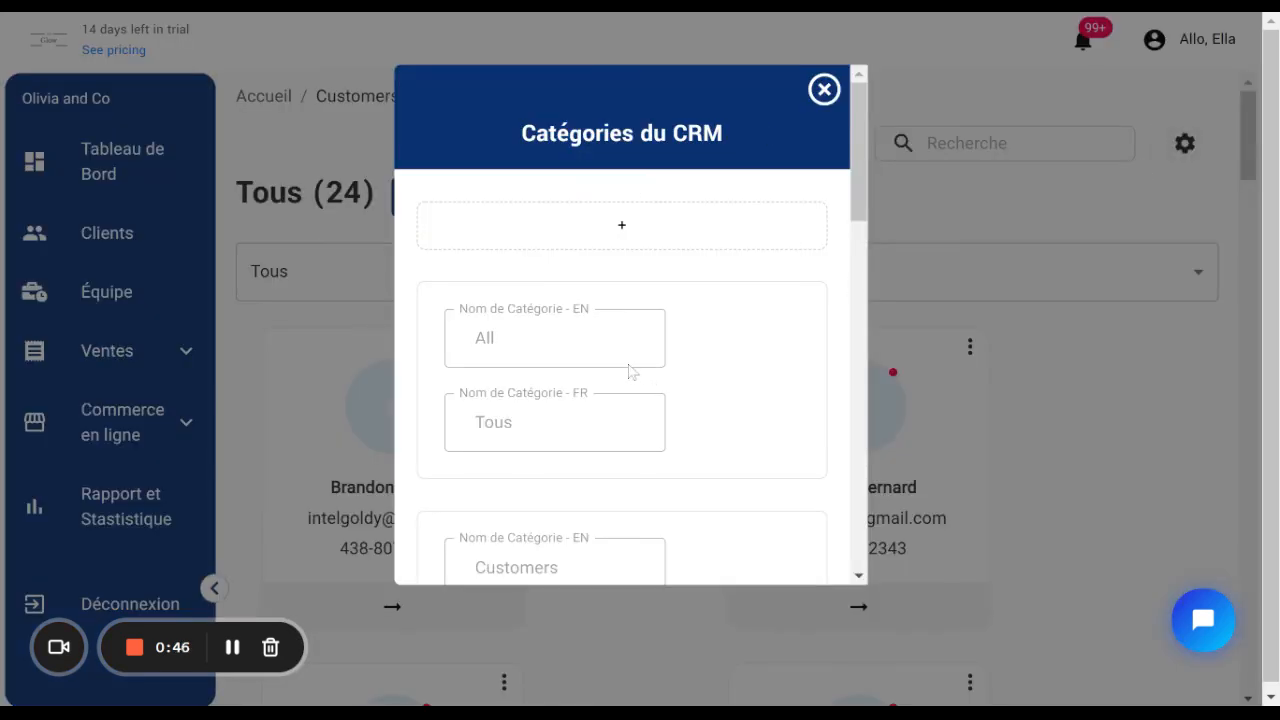
pyautogui.click(623, 225)
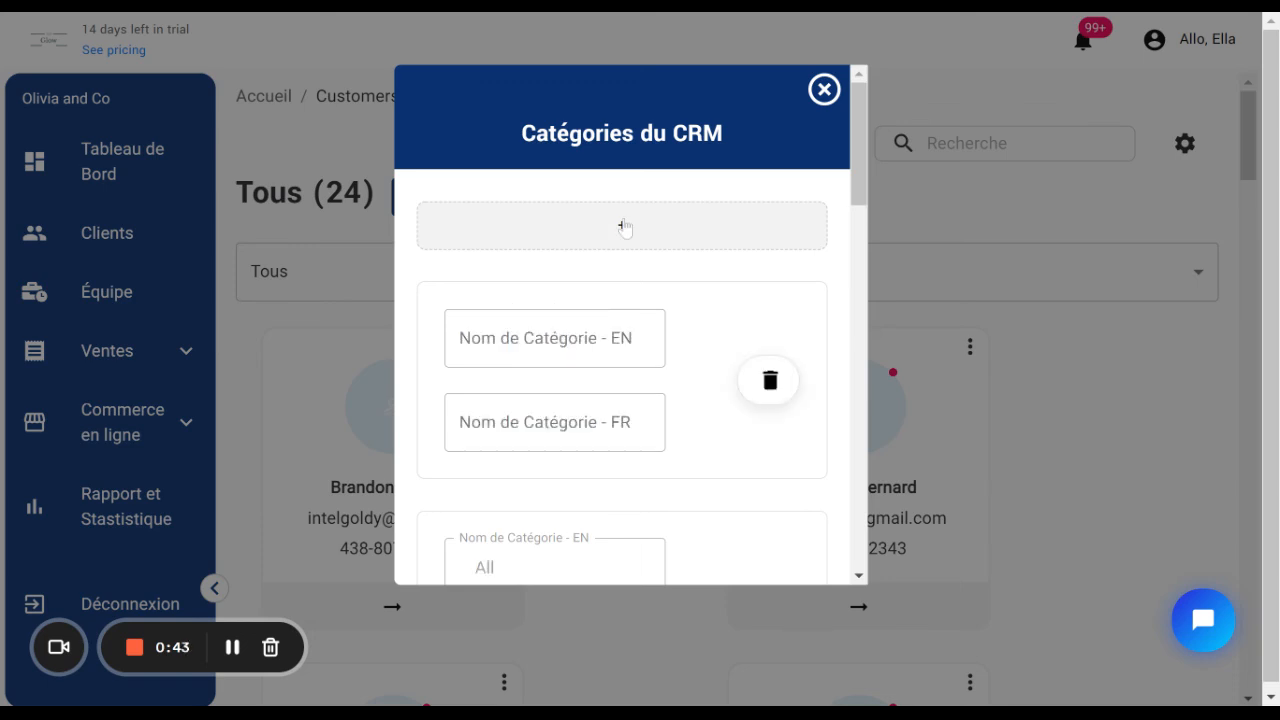
pyautogui.click(474, 338)
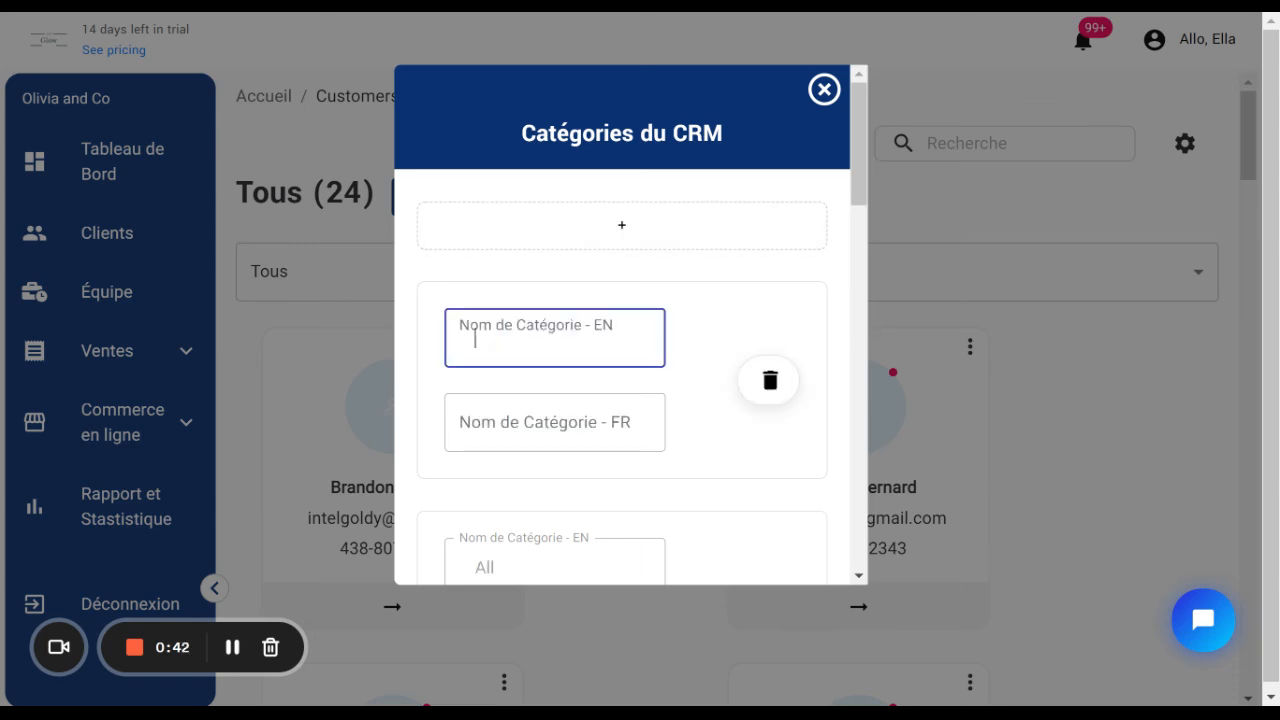
pyautogui.click(781, 490)
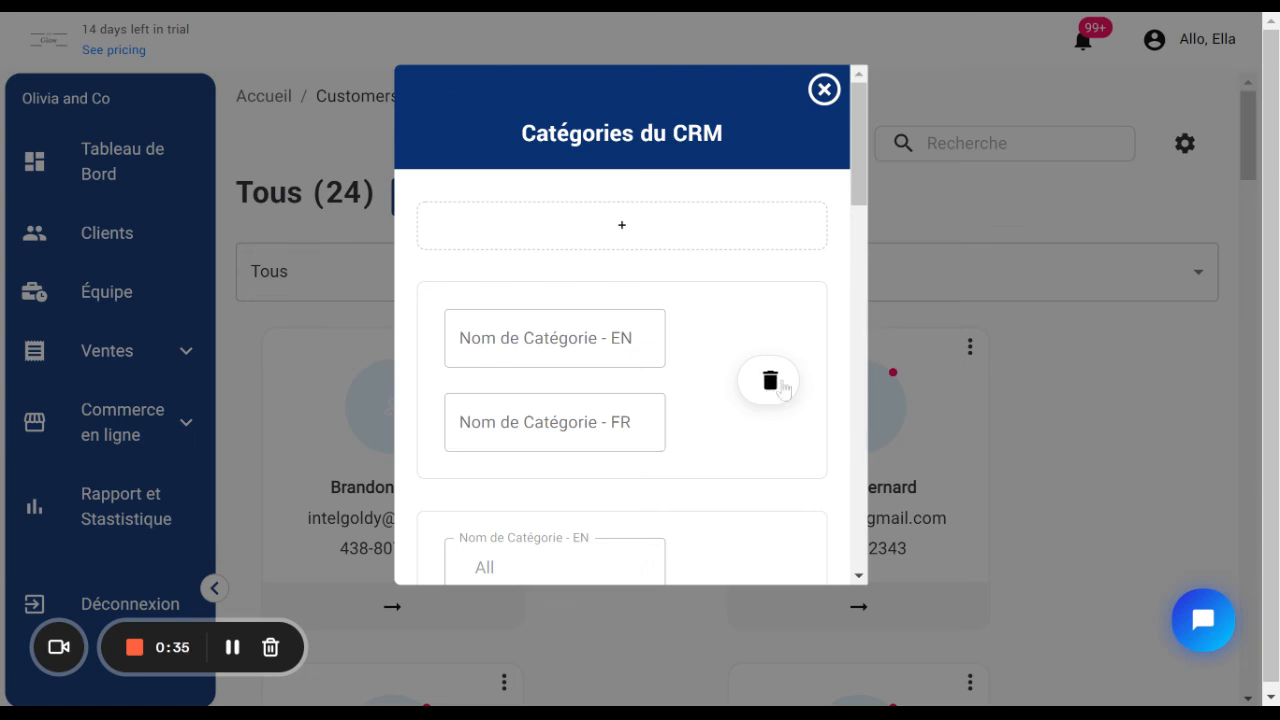
pyautogui.click(782, 388)
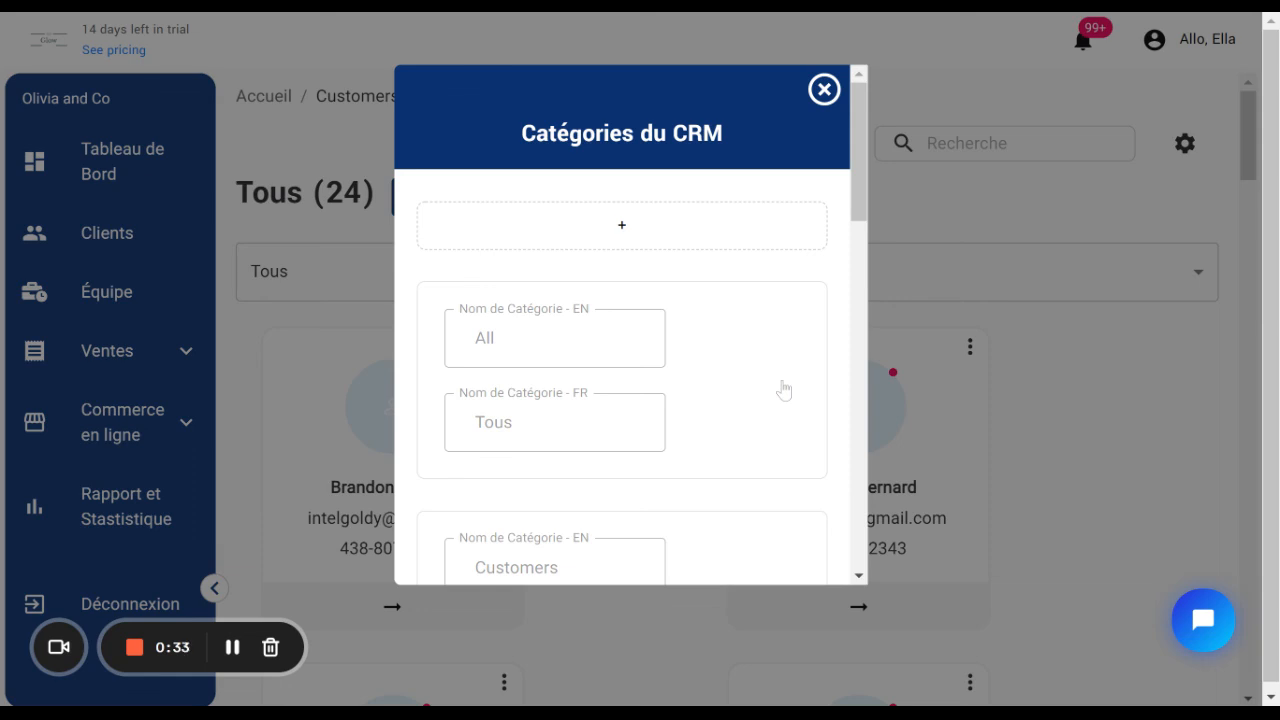
# Review the existing CRM categories with their EN and FR names and close the category settings.
pyautogui.scroll(-3, 693, 437)
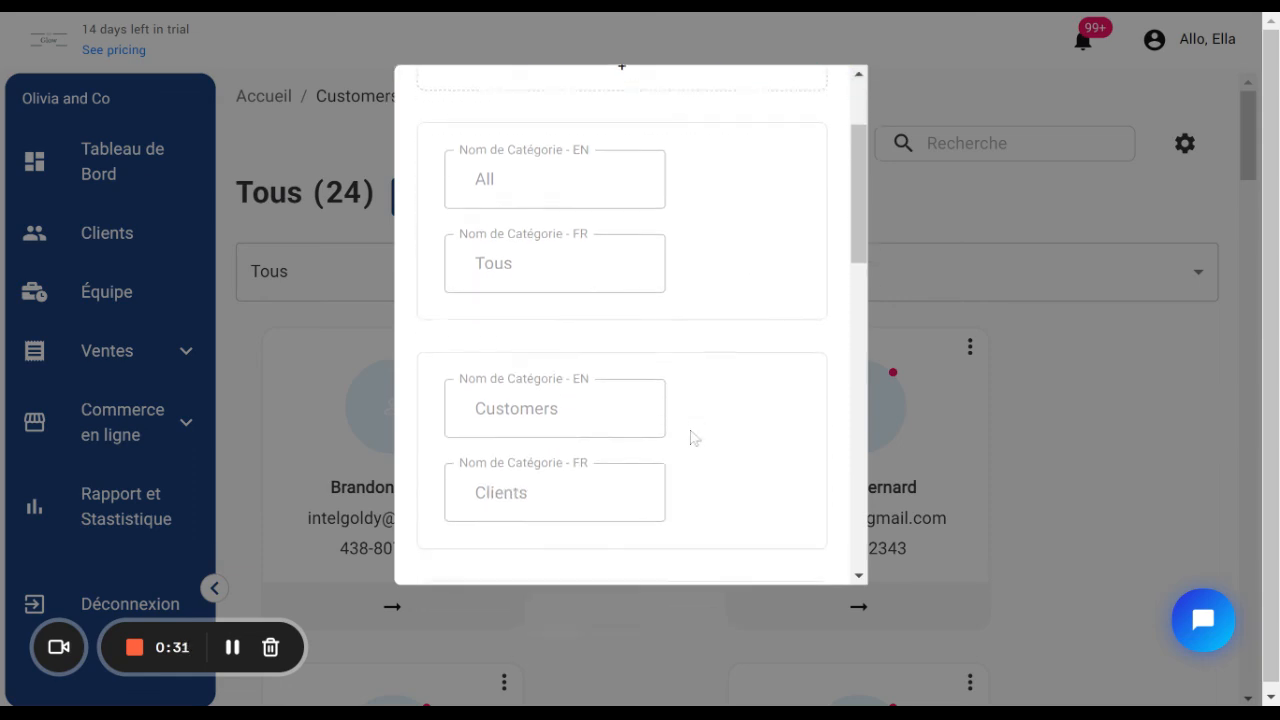
pyautogui.scroll(-1, 631, 325)
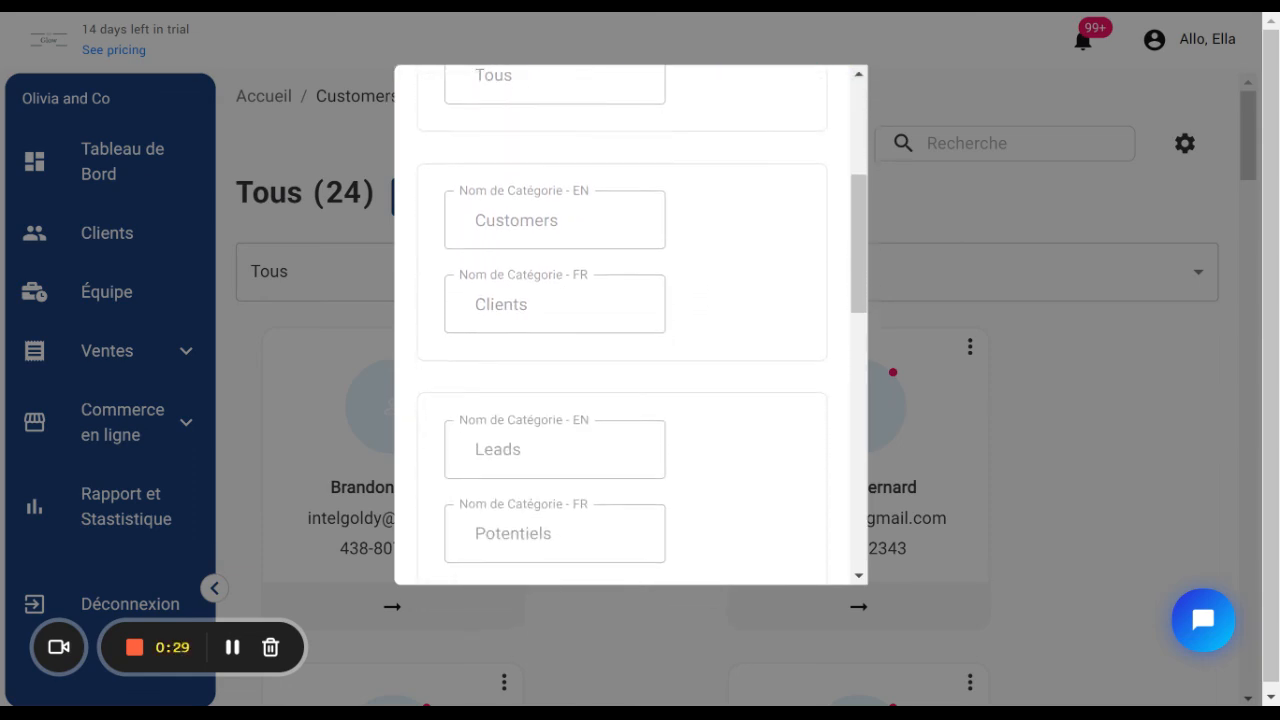
pyautogui.scroll(-1, 631, 325)
pyautogui.scroll(-1, 631, 325)
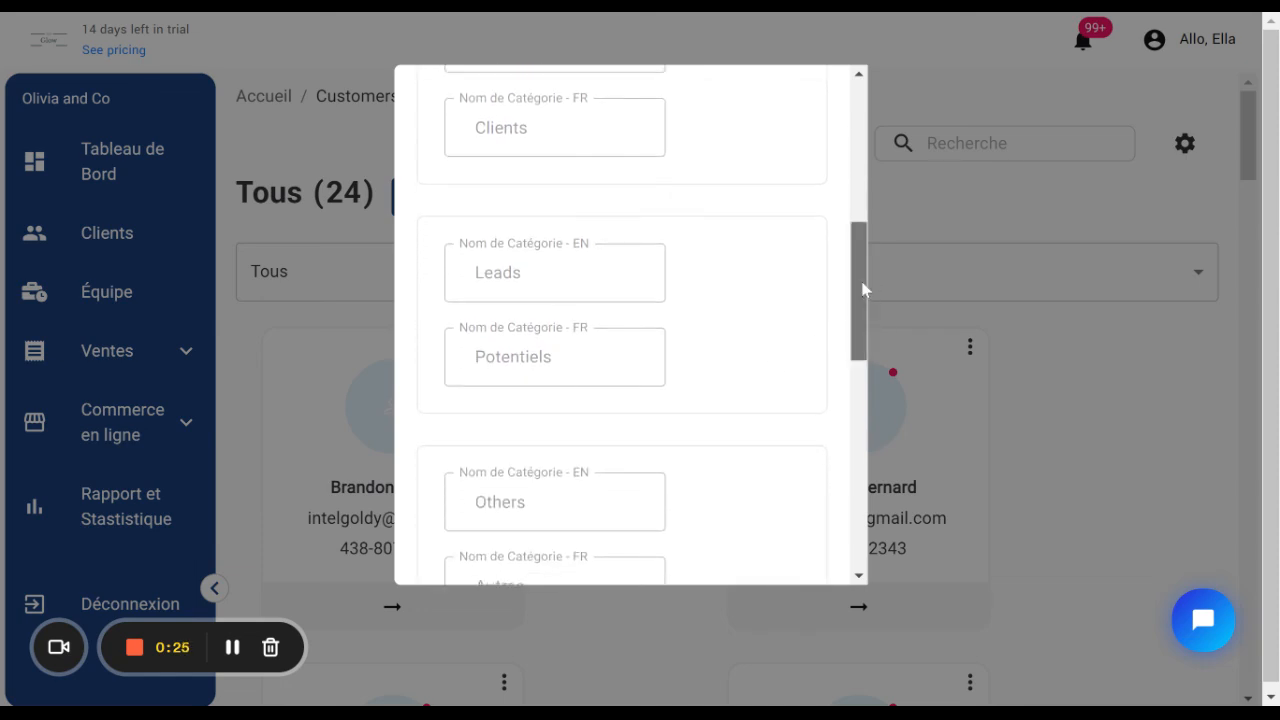
pyautogui.moveTo(863, 286); pyautogui.dragTo(859, 100)
pyautogui.click(828, 92)
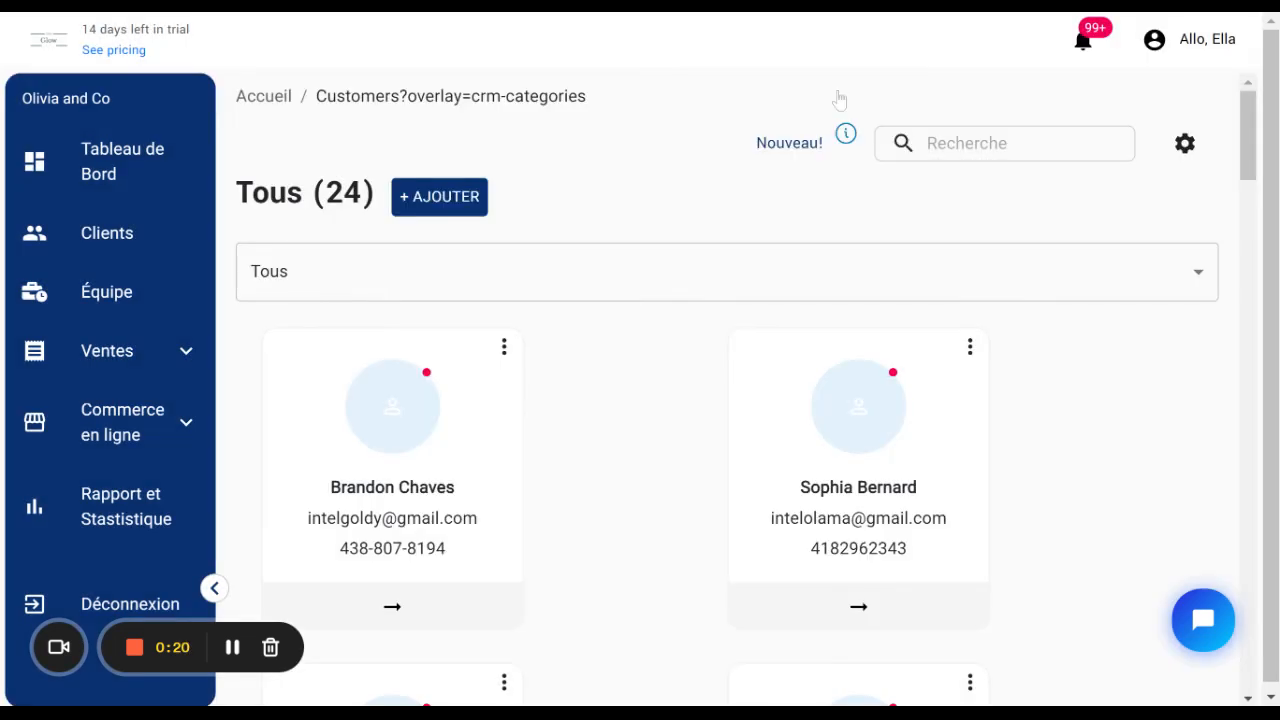
# Filter the client list by the Potentiels category.
pyautogui.click(780, 272)
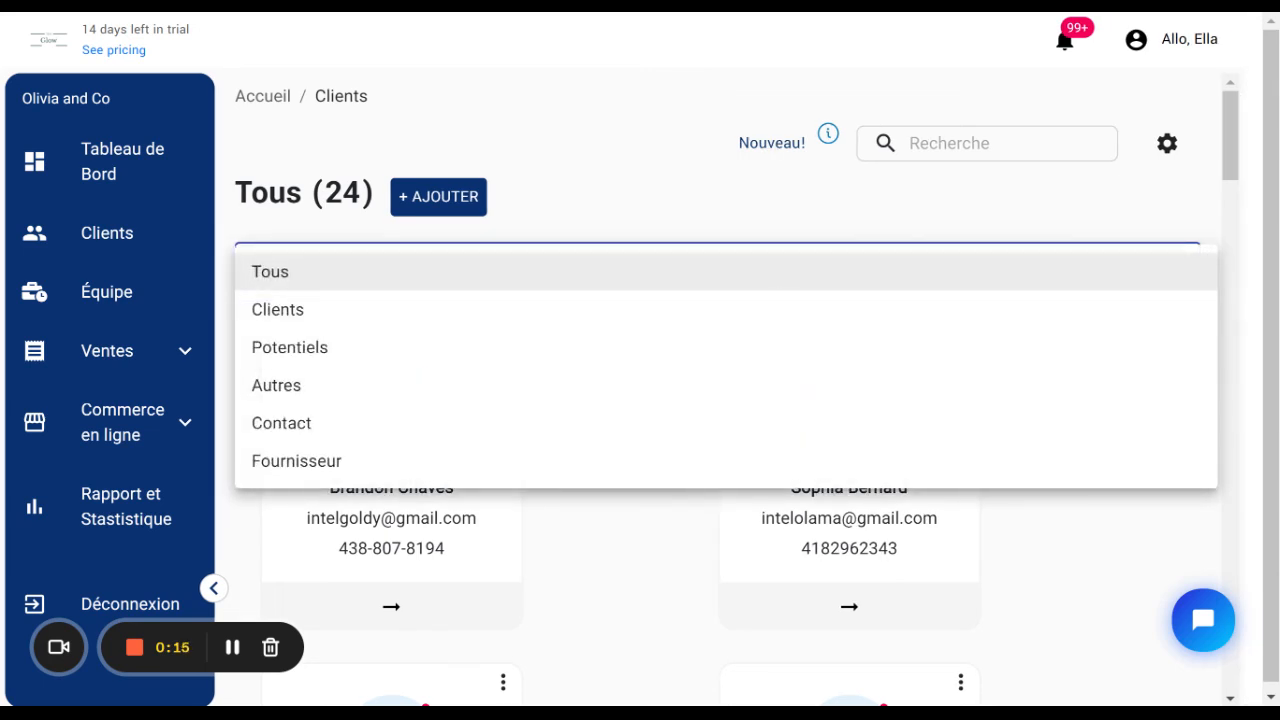
pyautogui.click(290, 360)
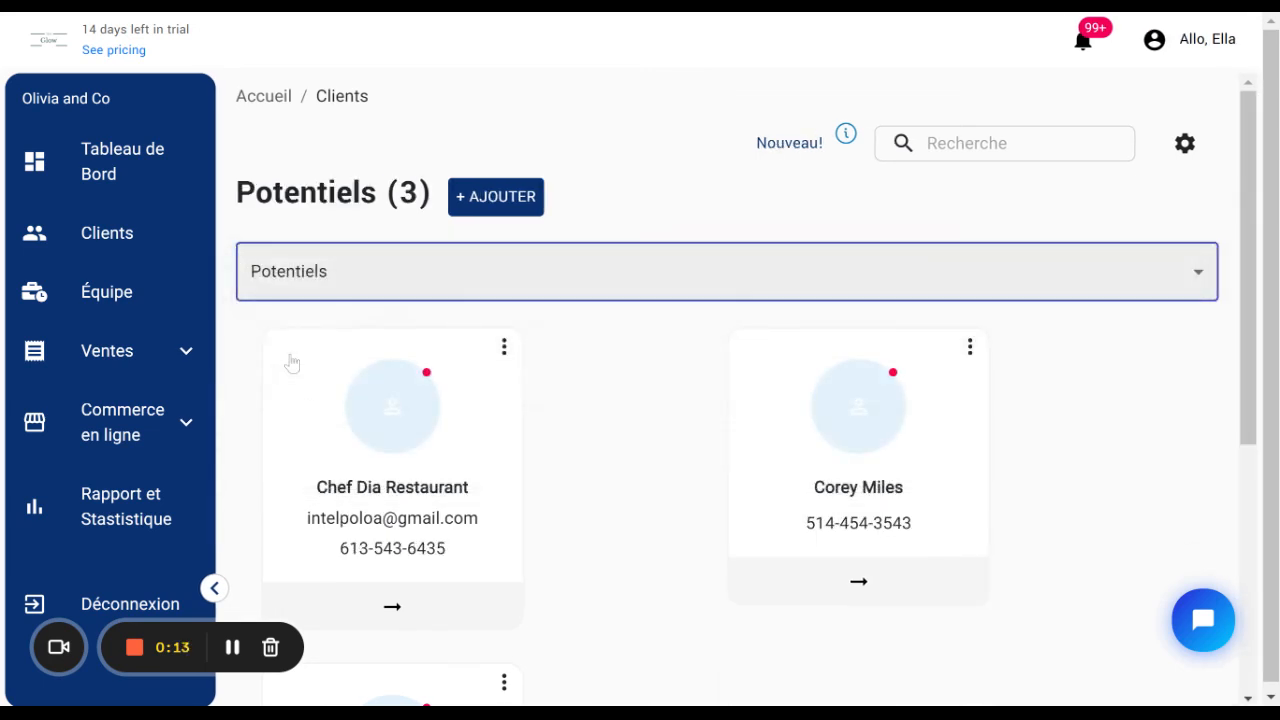